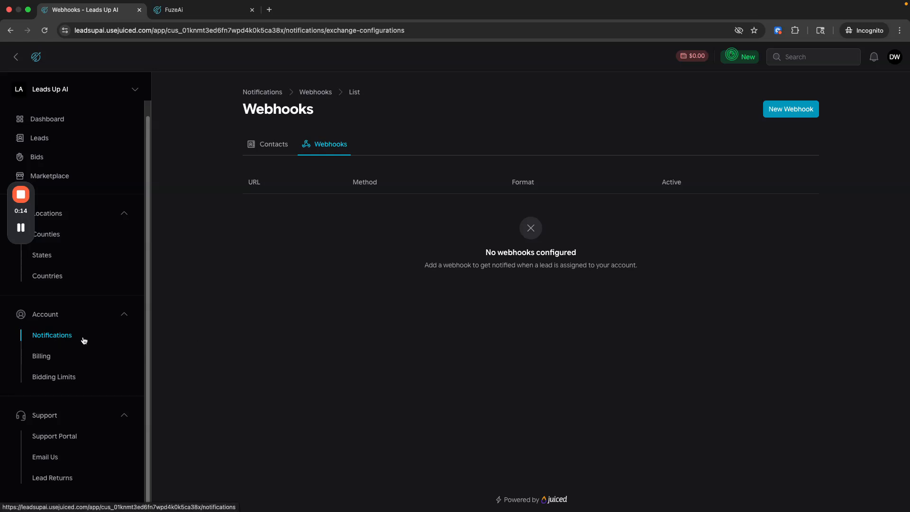
Look at the contact types offered when creating a notification contact, and leave the form without creating one
left_click(278, 150)
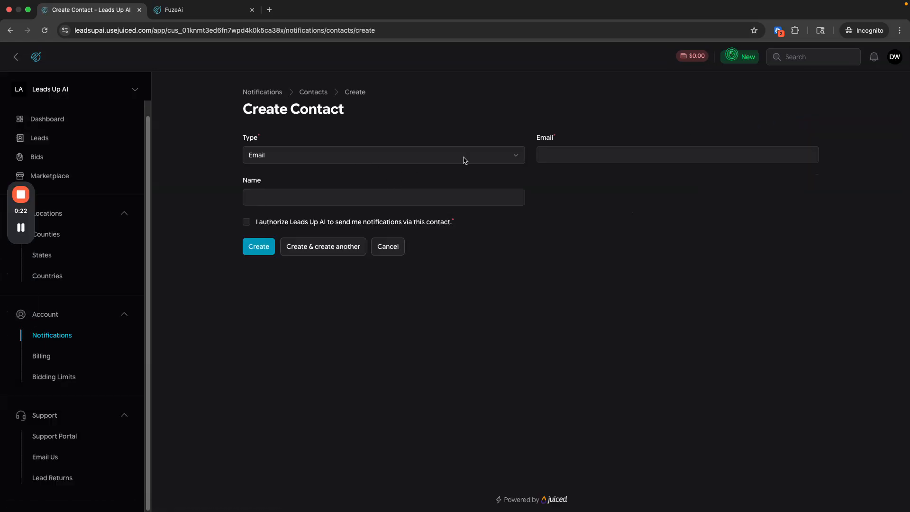
left_click(519, 159)
left_click(517, 155)
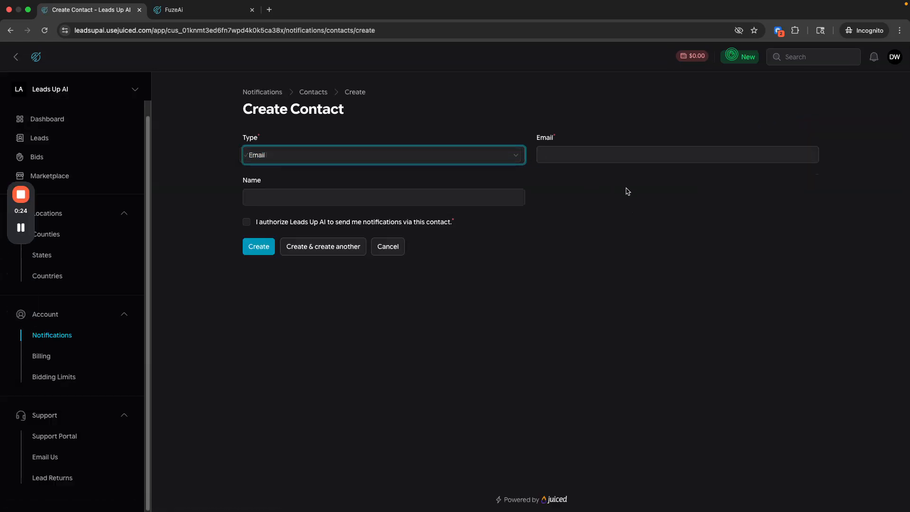
left_click(384, 250)
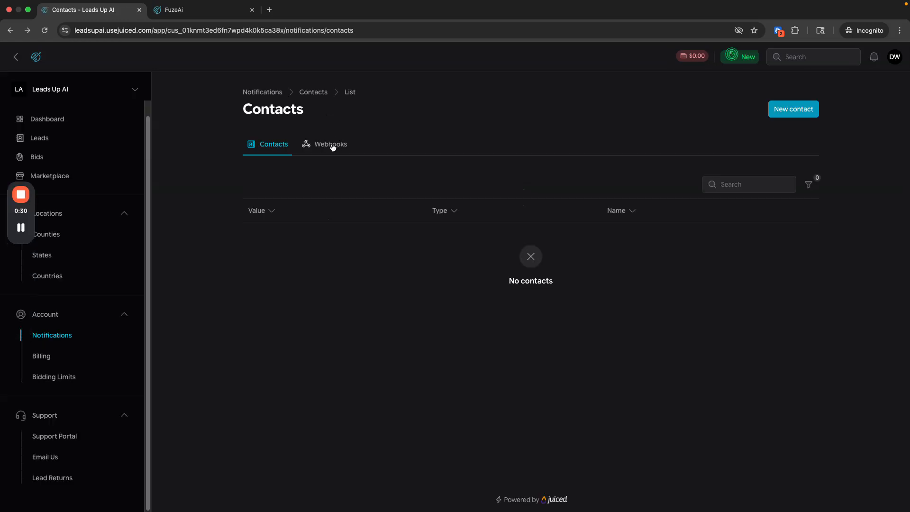
Open a new webhook form in the Leads Up AI notifications, and switch to FuzeAi to create a workflow from scratch
left_click(332, 144)
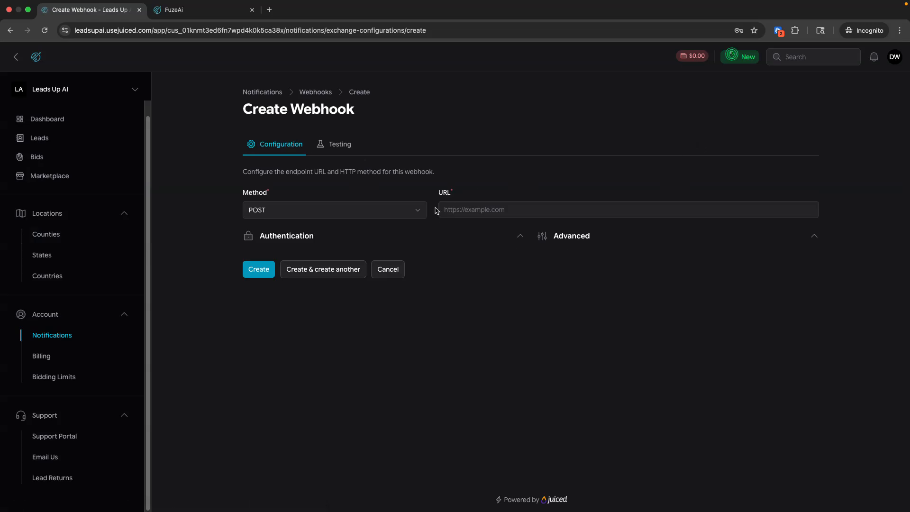
left_click(186, 15)
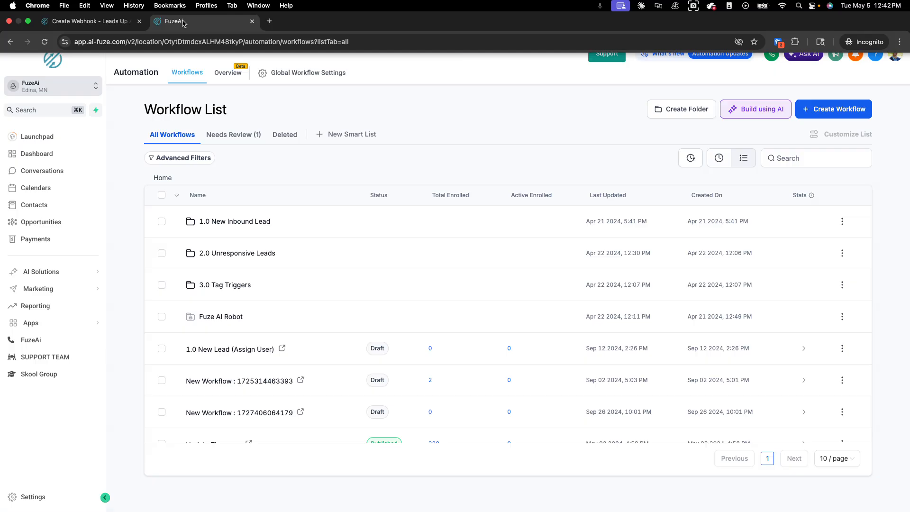
left_click(824, 108)
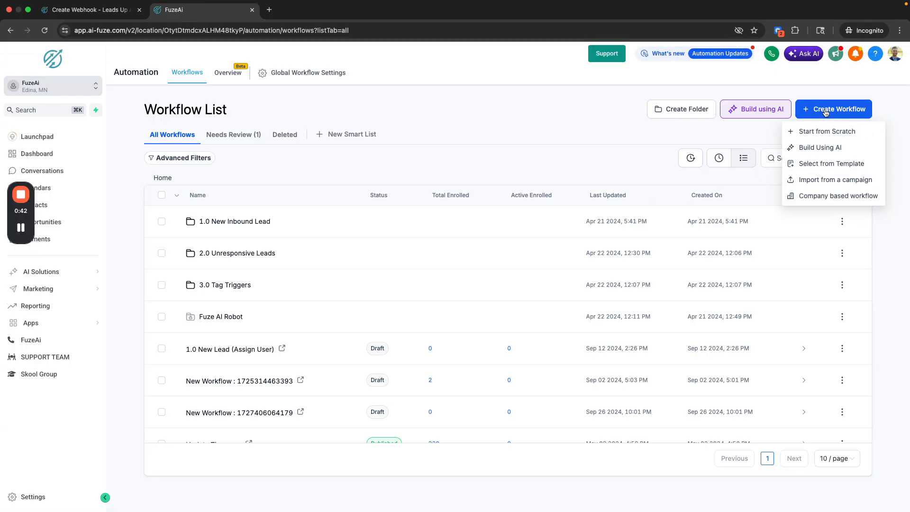
left_click(817, 132)
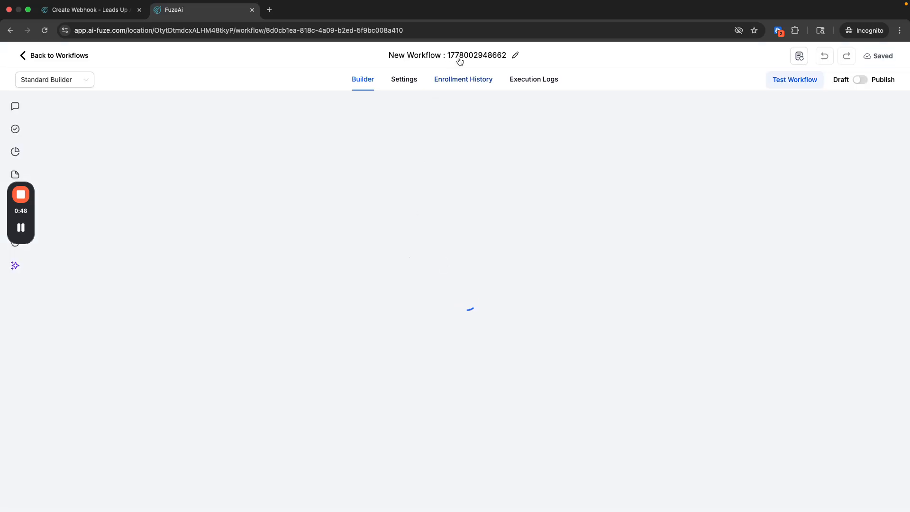
Rename the new workflow as "1.0 PPL Leads - Leads Up AI"
left_click(462, 55)
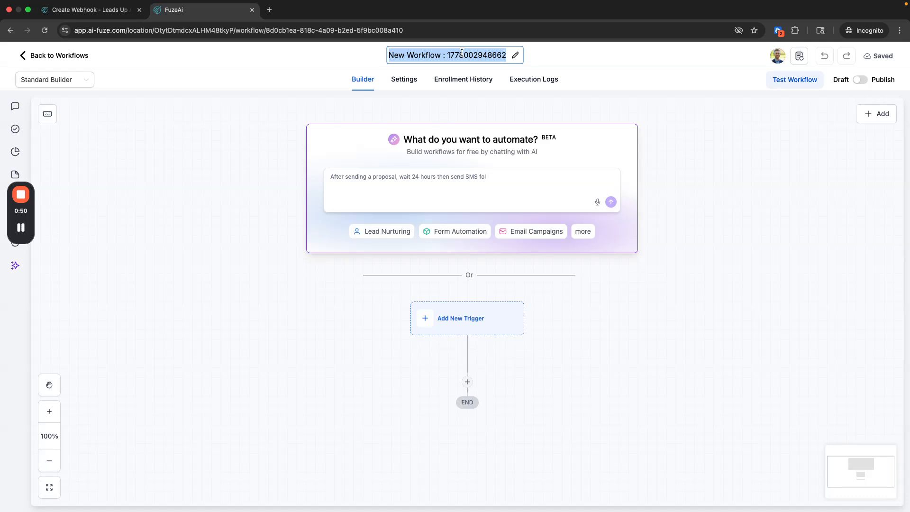
type("1.0 ")
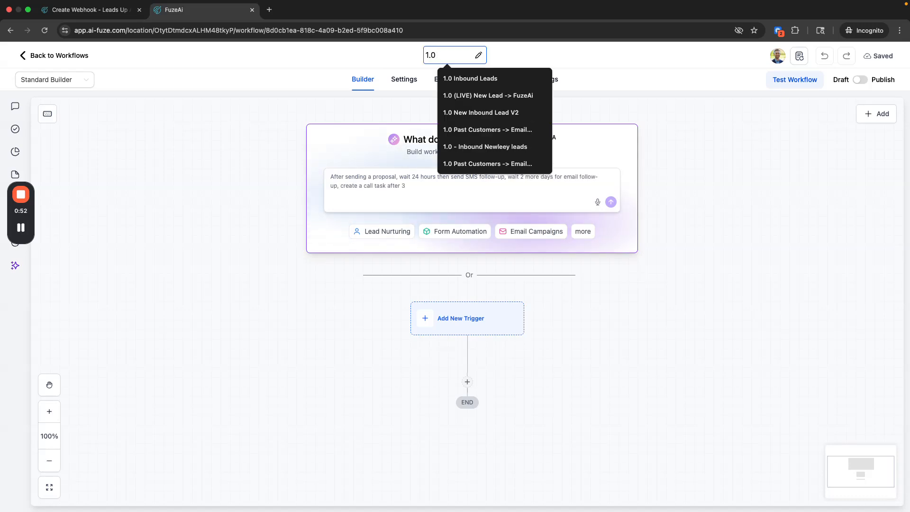
type("PPL ")
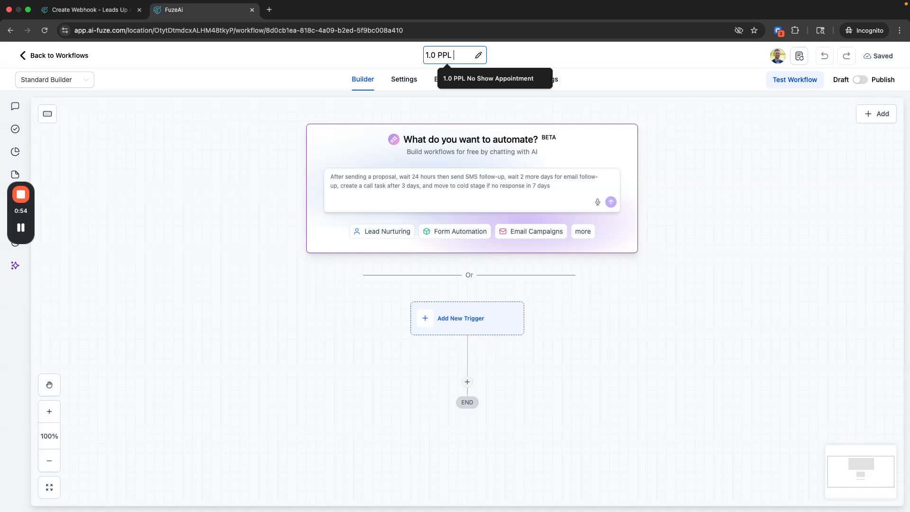
type("Leads - Leads UP")
key("BackSpace")
type("p AI")
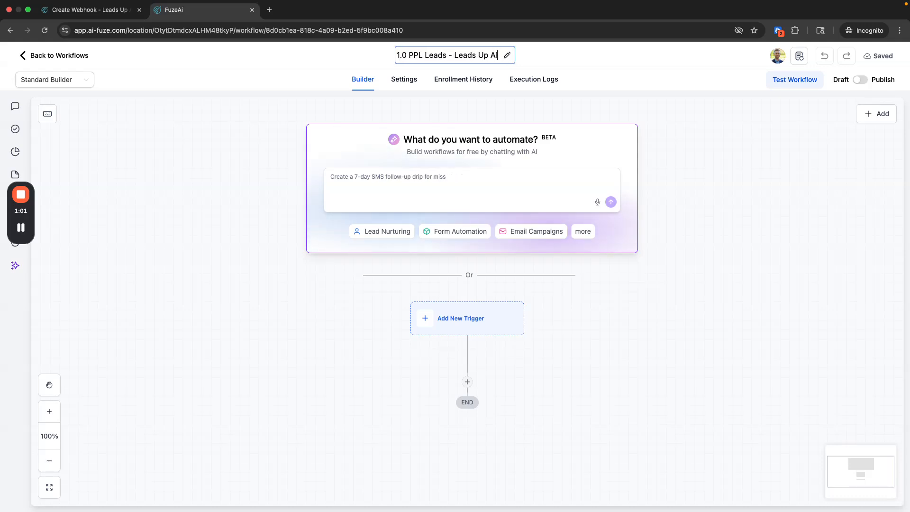
key("Return")
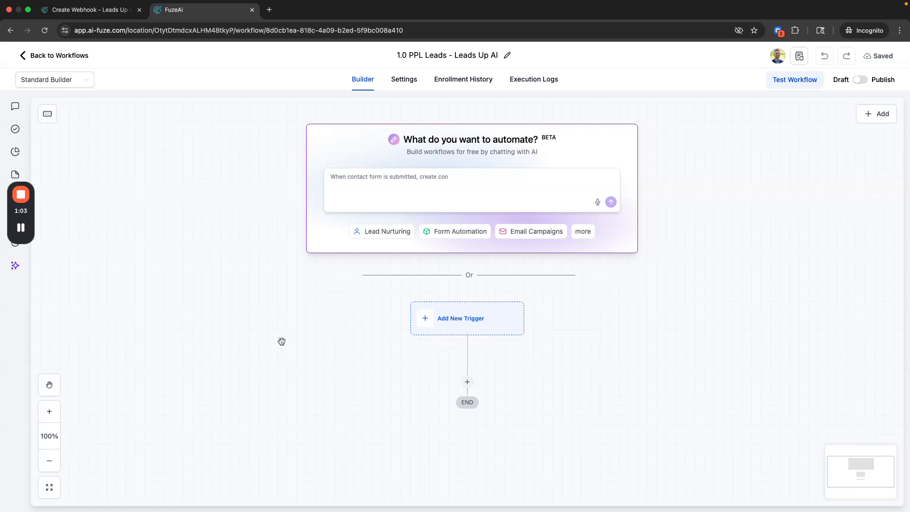
Add an Inbound Webhook trigger to the workflow
scroll(283, 342, "down", 2)
left_click(463, 228)
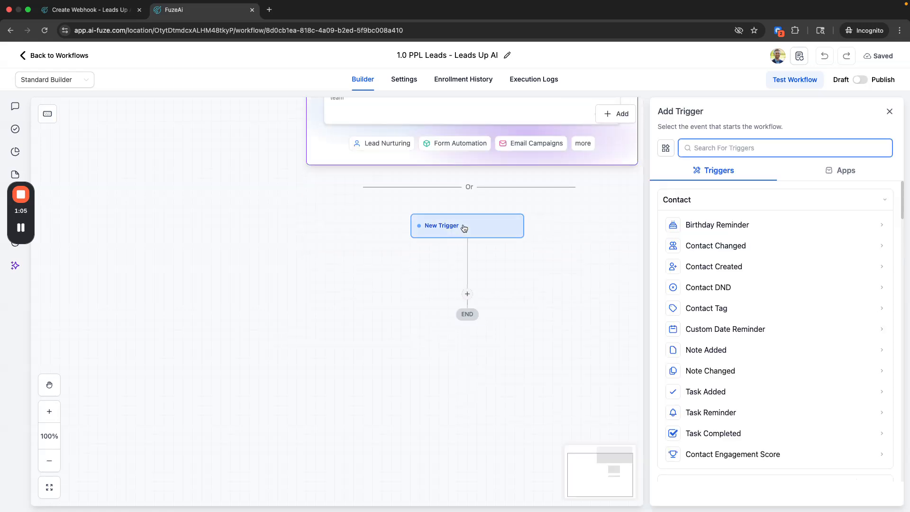
type("inb")
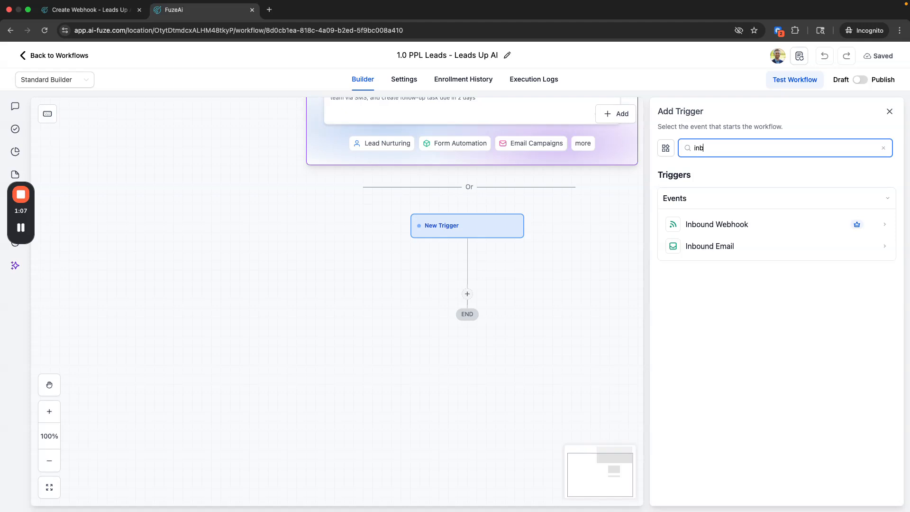
left_click(717, 225)
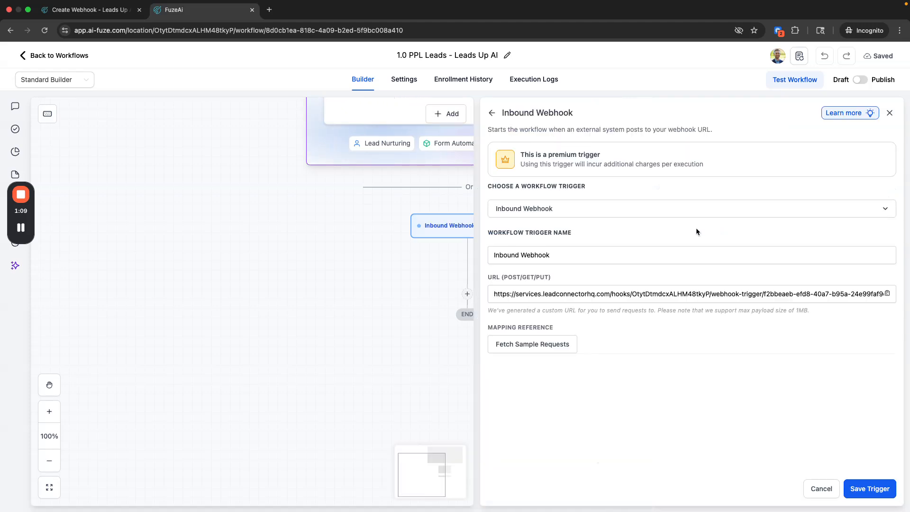
Copy the Inbound Webhook trigger's URL and create the POST webhook in Leads Up AI with that URL
left_click(887, 294)
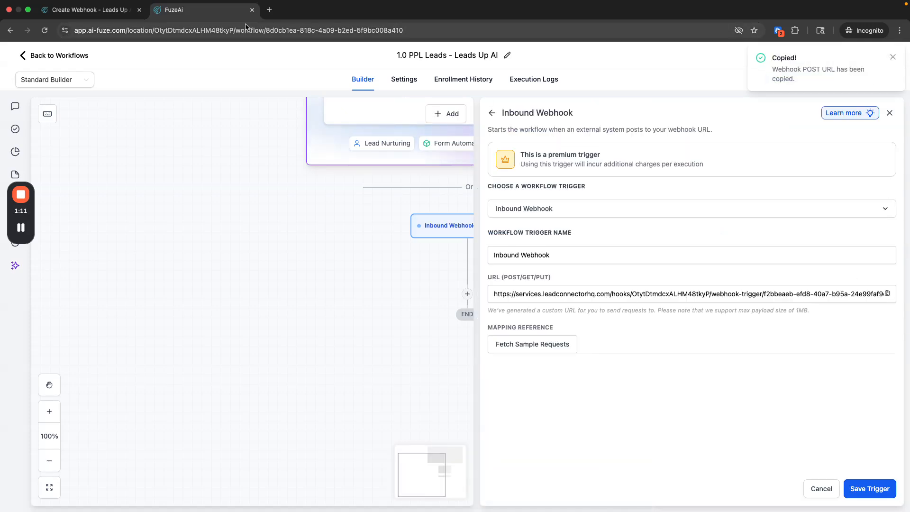
left_click(89, 11)
left_click(471, 209)
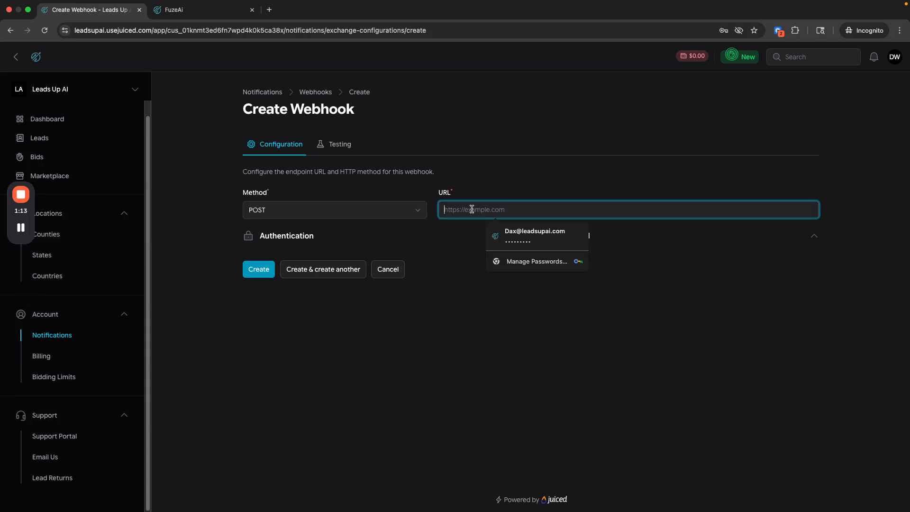
key("super+v")
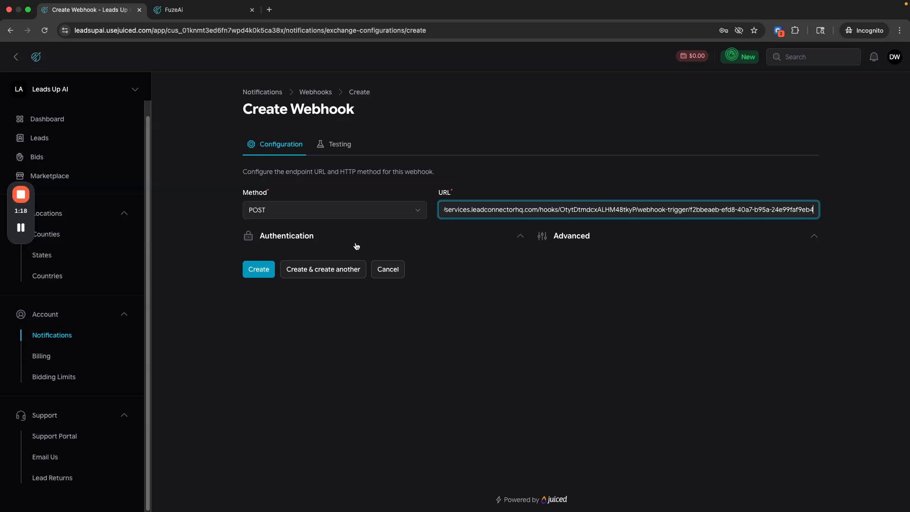
left_click(255, 272)
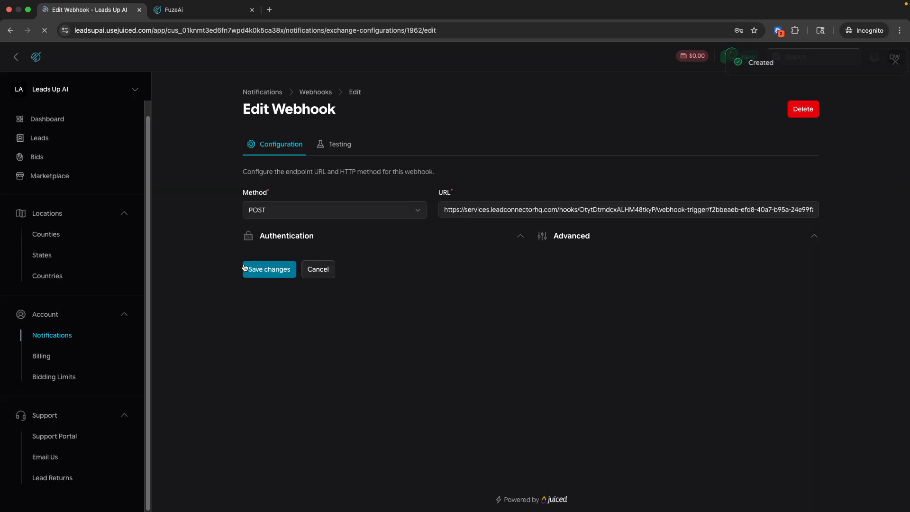
Generate sample test data for the webhook with the lead type "[Enhanced Web Form] Residential Off-Market"
left_click(337, 147)
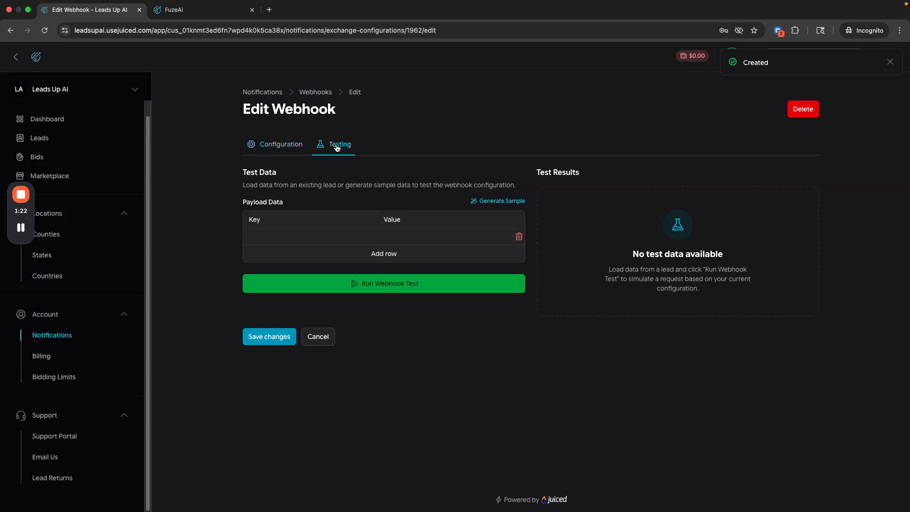
left_click(500, 203)
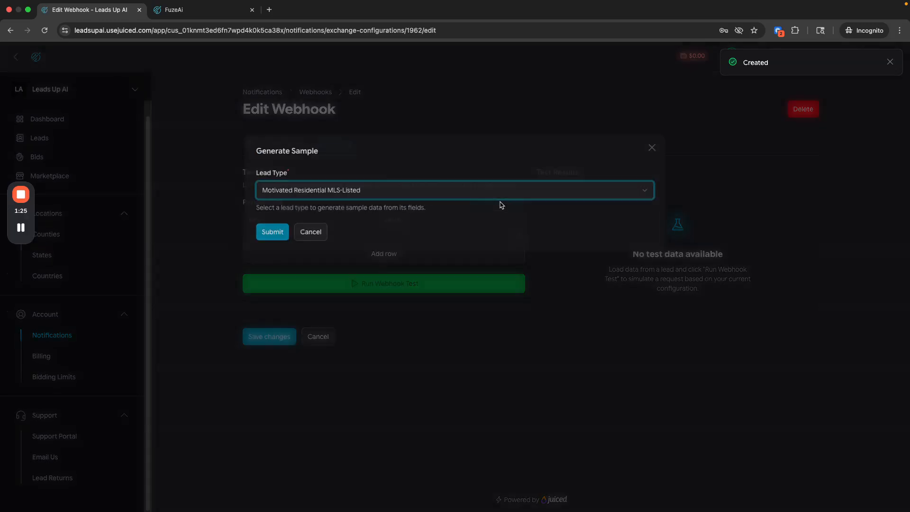
left_click(433, 186)
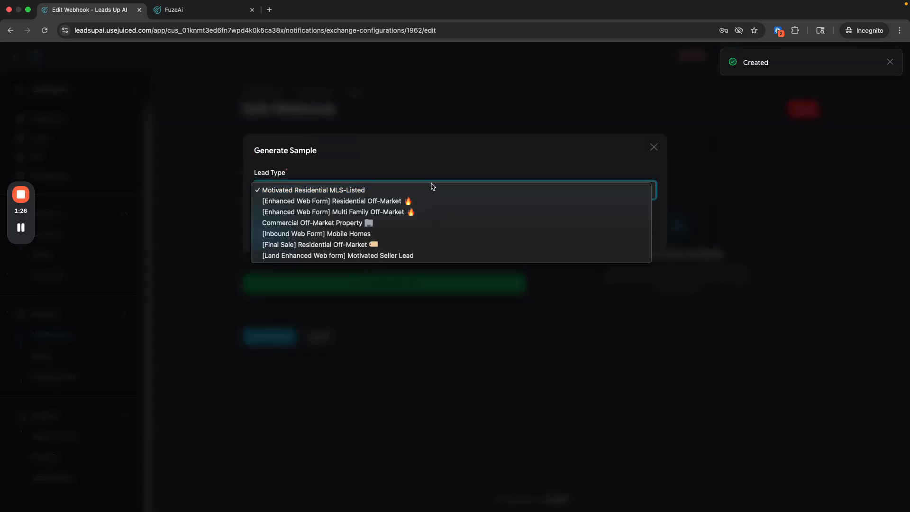
left_click(316, 205)
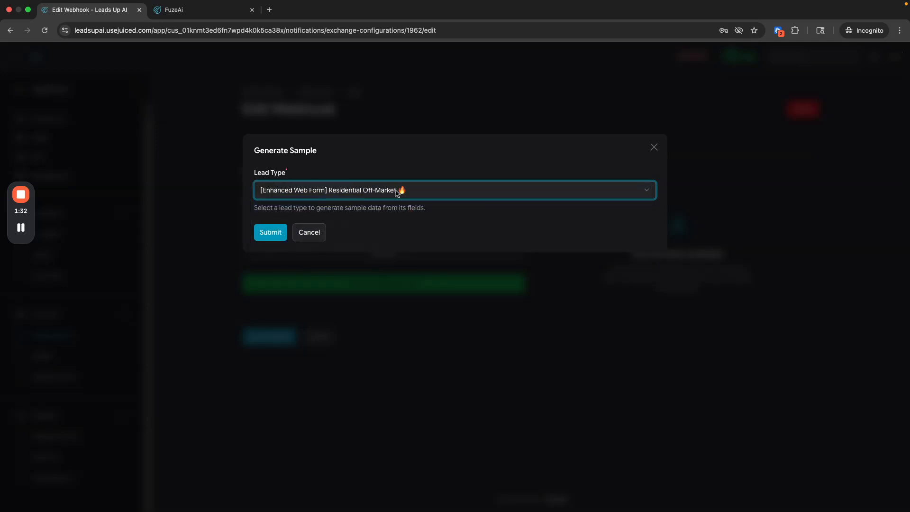
left_click(270, 232)
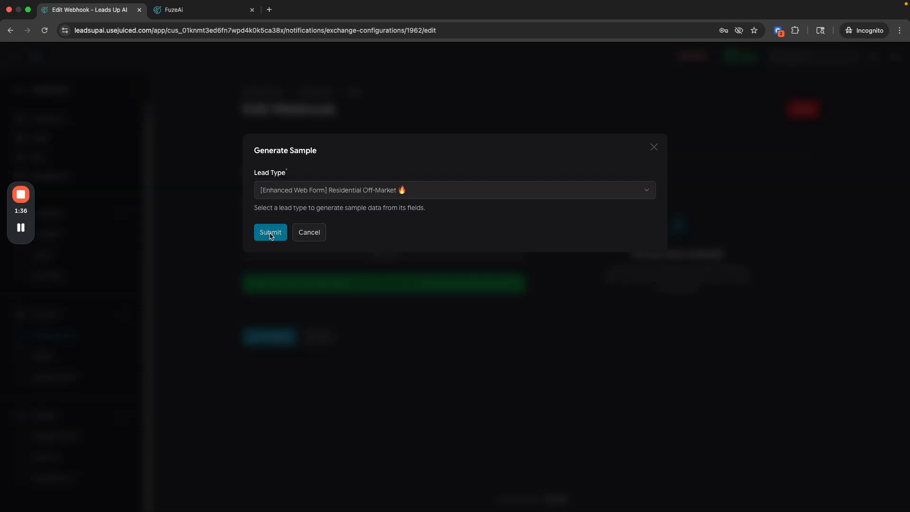
scroll(215, 247, "down", 3)
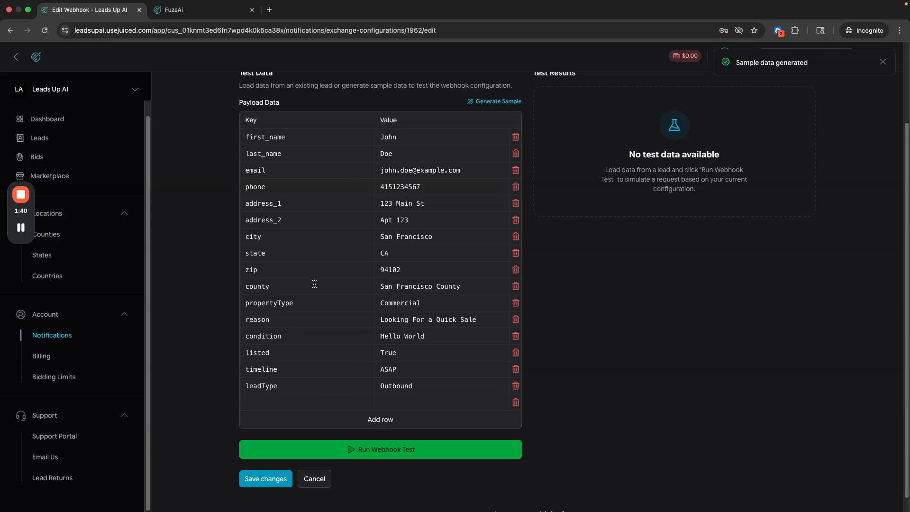
Switch to FuzeAi, fetch sample requests for the Inbound Webhook trigger, and check the mapping reference for new requests
left_click(205, 13)
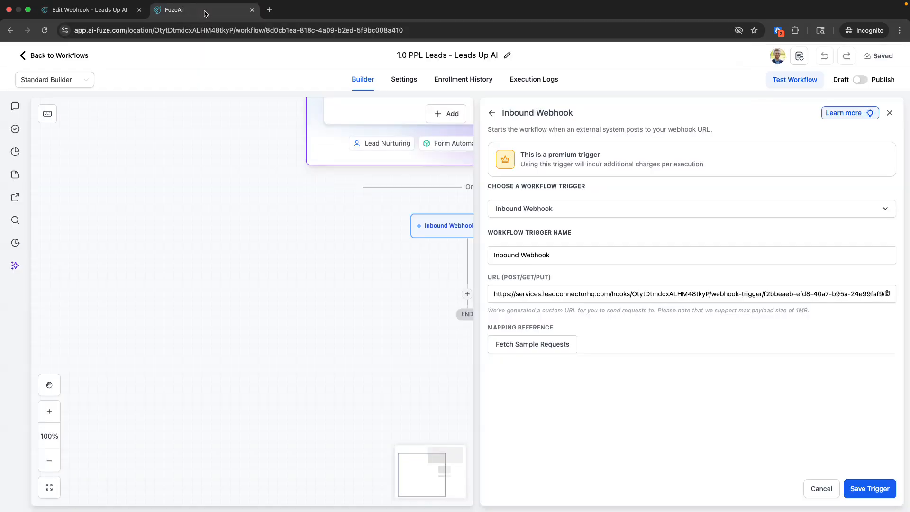
left_click(530, 344)
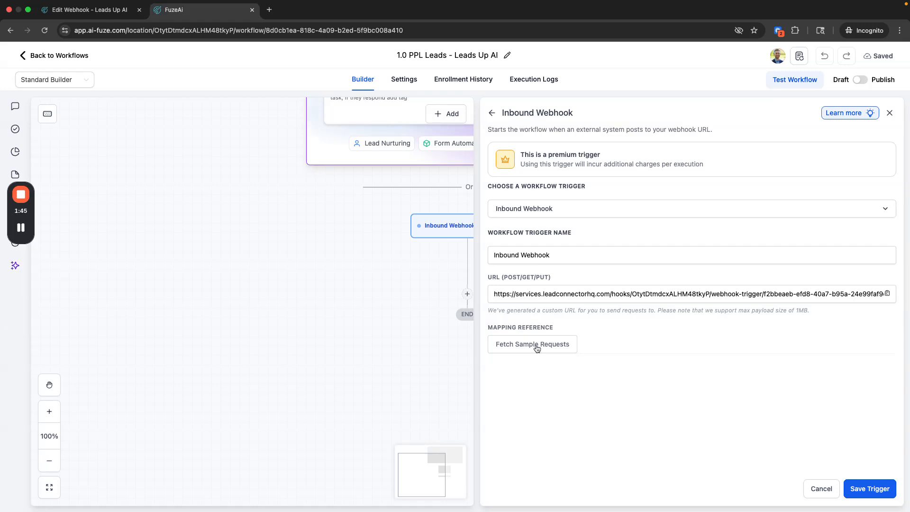
left_click(578, 344)
left_click(691, 383)
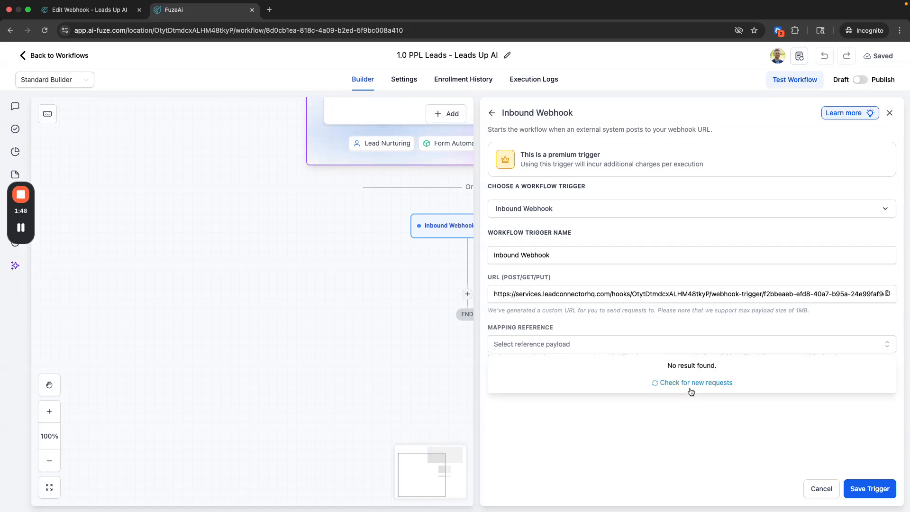
left_click(690, 387)
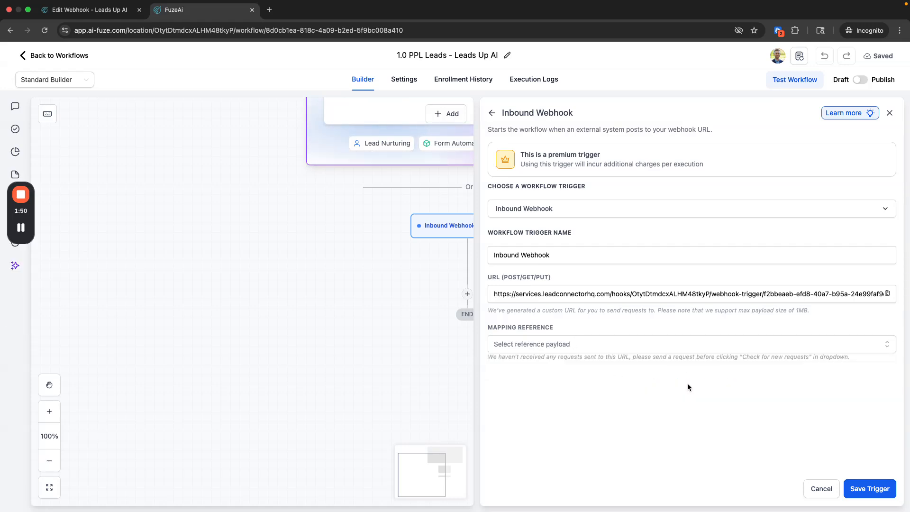
left_click(531, 343)
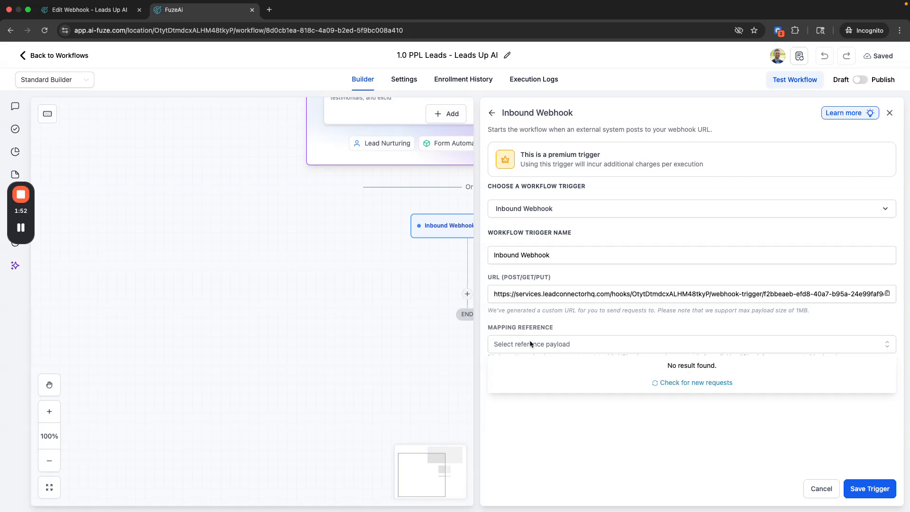
Switch to Leads Up AI and run the webhook test with the generated sample payload
left_click(91, 9)
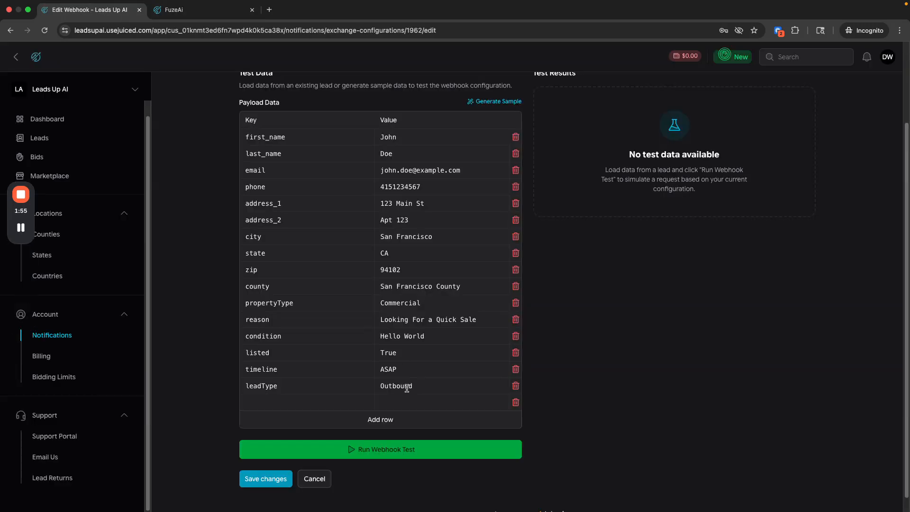
left_click(353, 449)
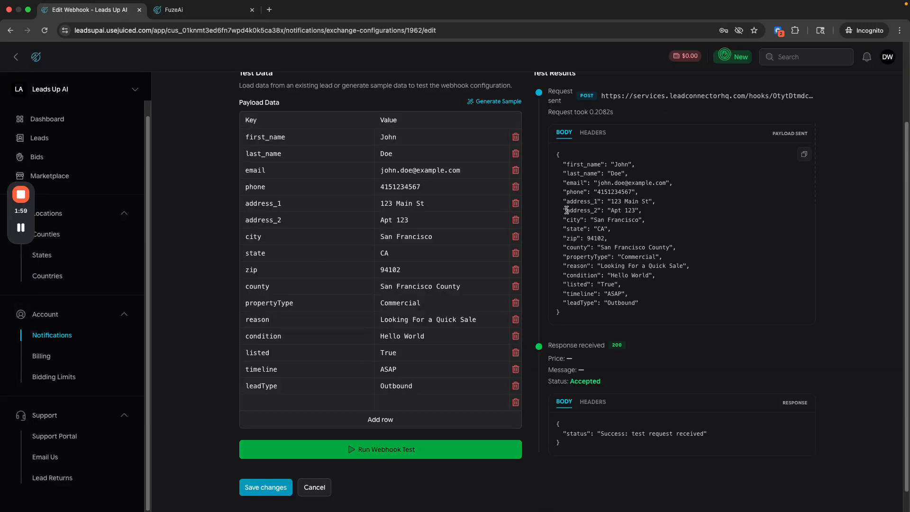
Switch to FuzeAi, check for new requests, choose the received test request as mapping reference, and save the Inbound Webhook trigger
left_click(180, 10)
left_click(706, 382)
left_click(655, 365)
scroll(655, 365, "down", 3)
scroll(585, 393, "up", 5)
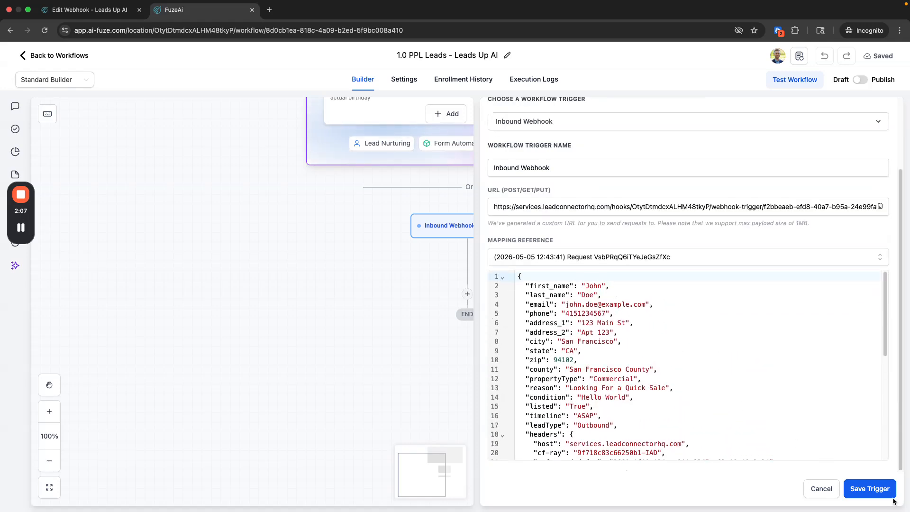
left_click(877, 491)
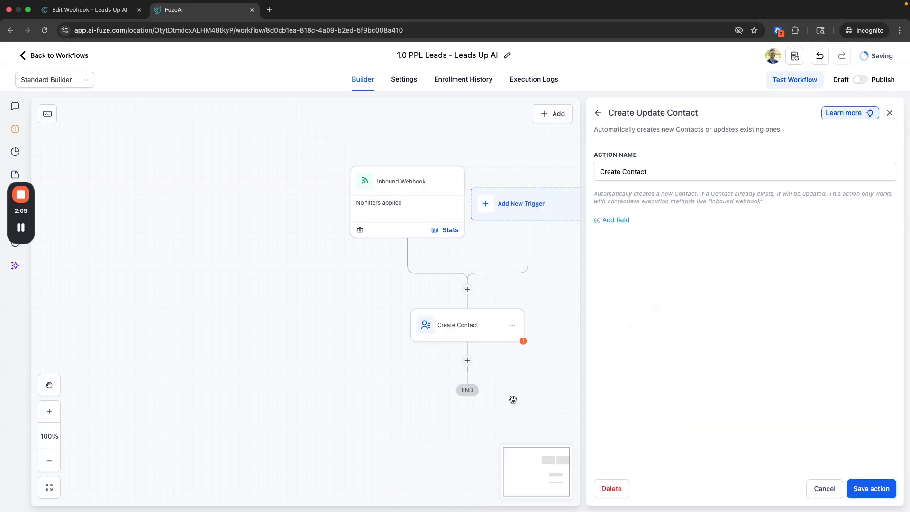
Add a First Name field to the Create Contact action and map it to the Inbound Webhook Trigger's First Name
left_click(611, 221)
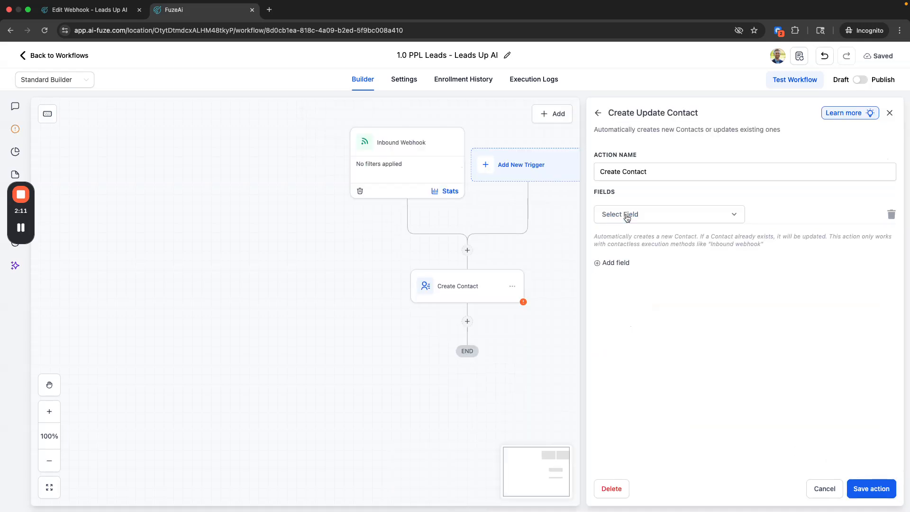
left_click(625, 216)
type("first")
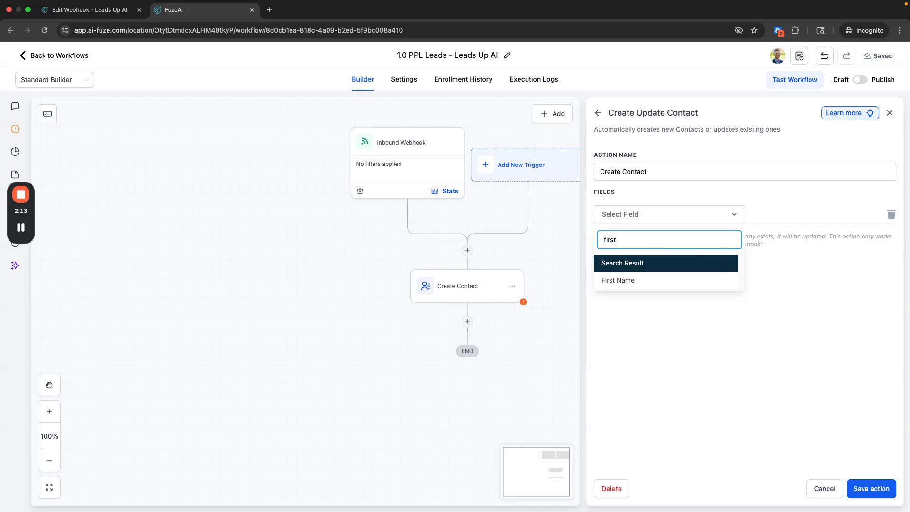
left_click(618, 279)
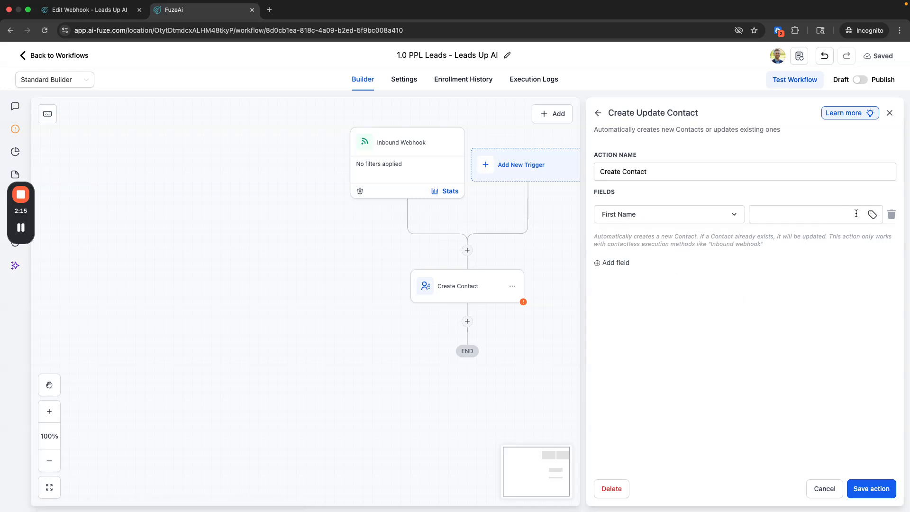
left_click(873, 215)
left_click(741, 277)
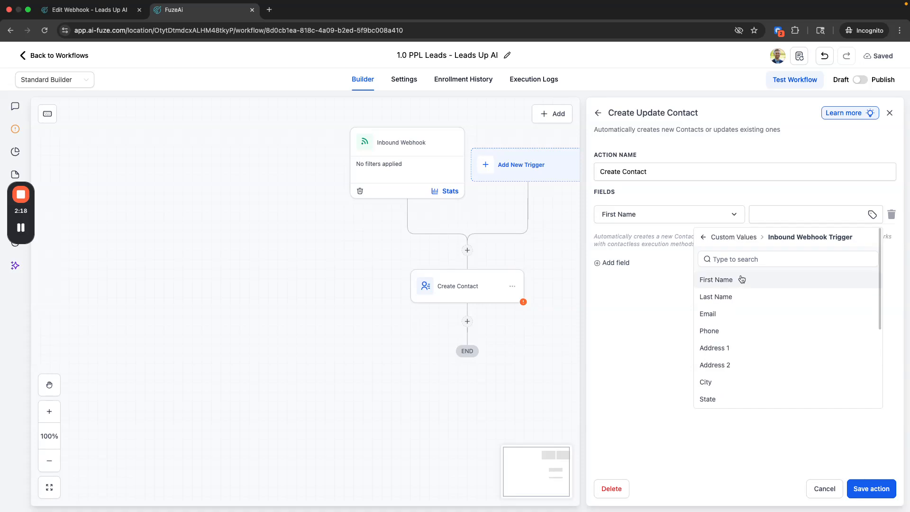
left_click(741, 279)
Add a Last Name field to the Create Contact action and map it to the webhook's Last Name
left_click(610, 263)
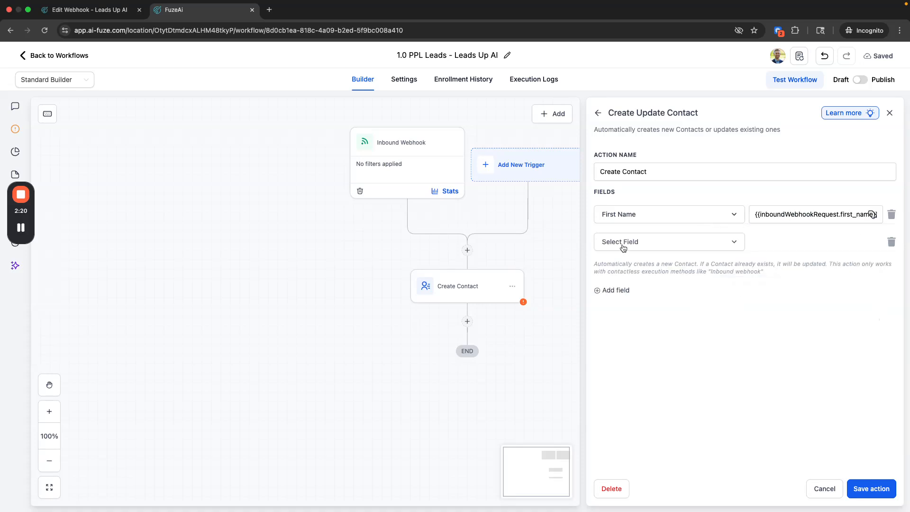
left_click(650, 244)
type("last")
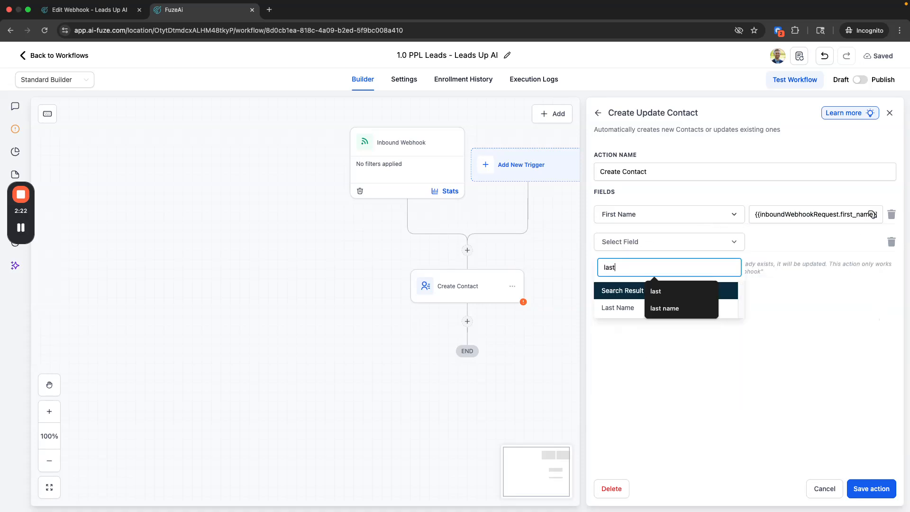
left_click(618, 308)
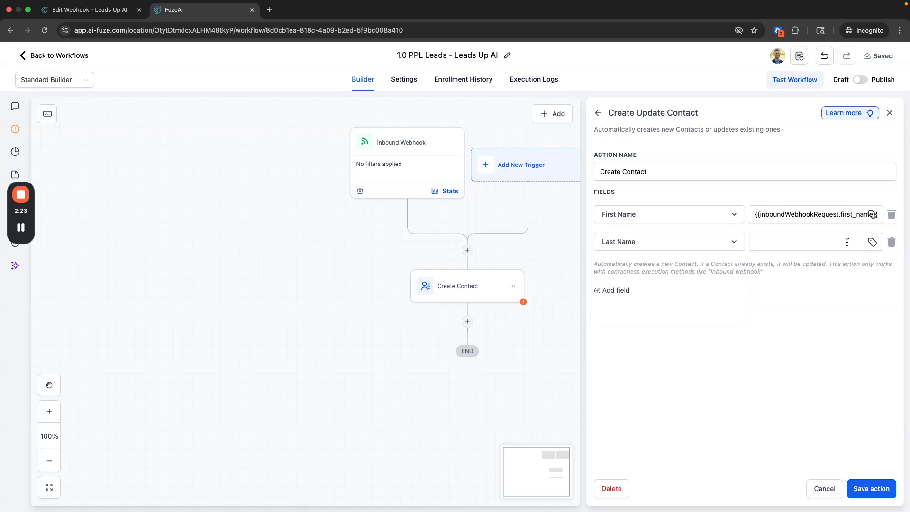
left_click(873, 243)
left_click(729, 304)
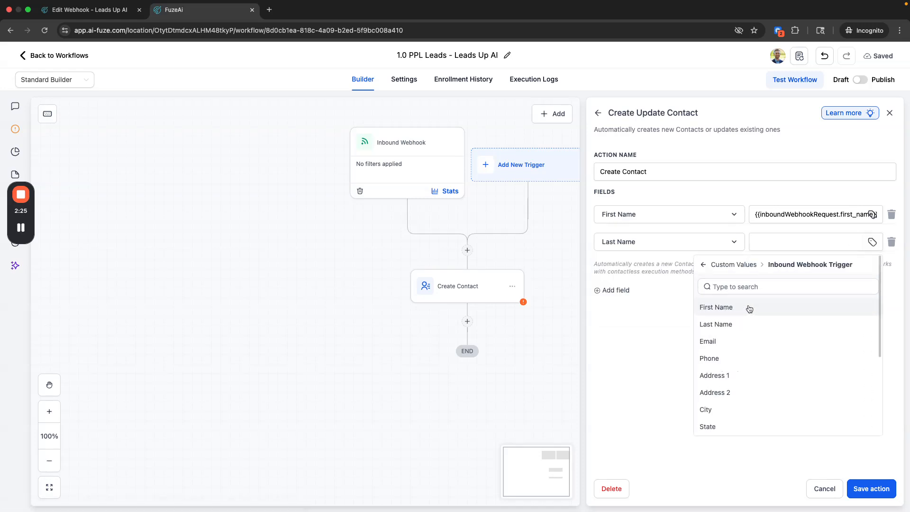
left_click(733, 329)
Add an Email field to the Create Contact action and map it to the webhook's Email
left_click(618, 289)
left_click(640, 268)
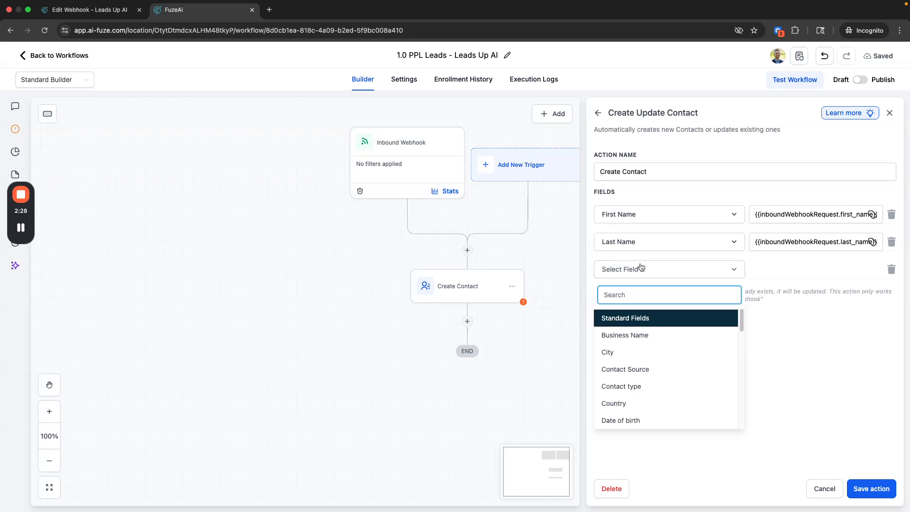
type("email")
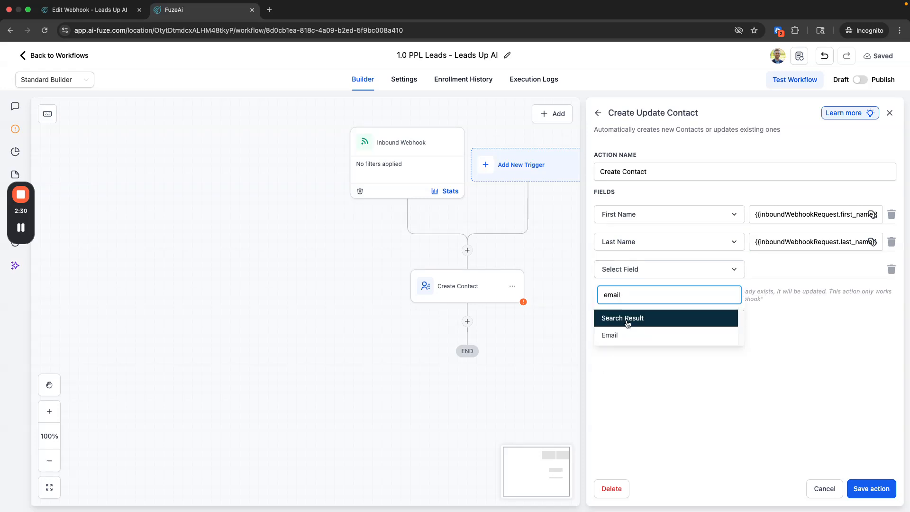
left_click(635, 334)
left_click(871, 269)
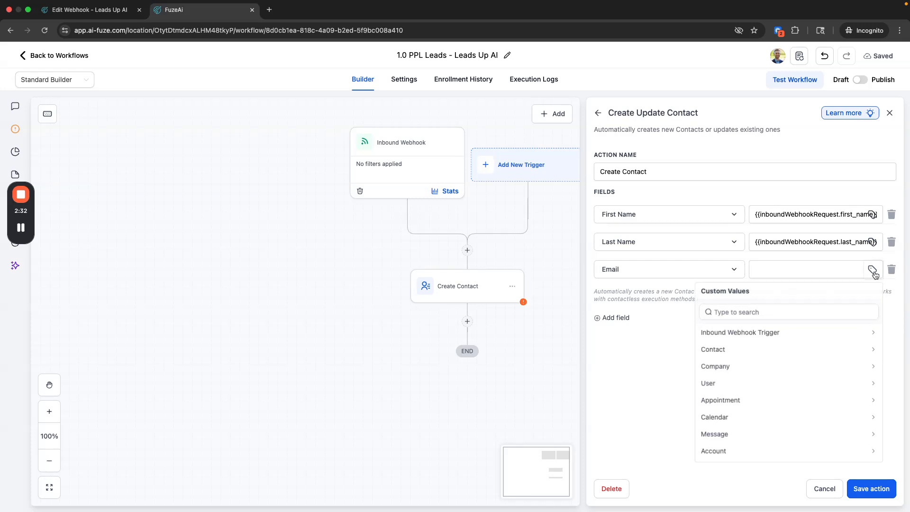
left_click(766, 334)
left_click(729, 370)
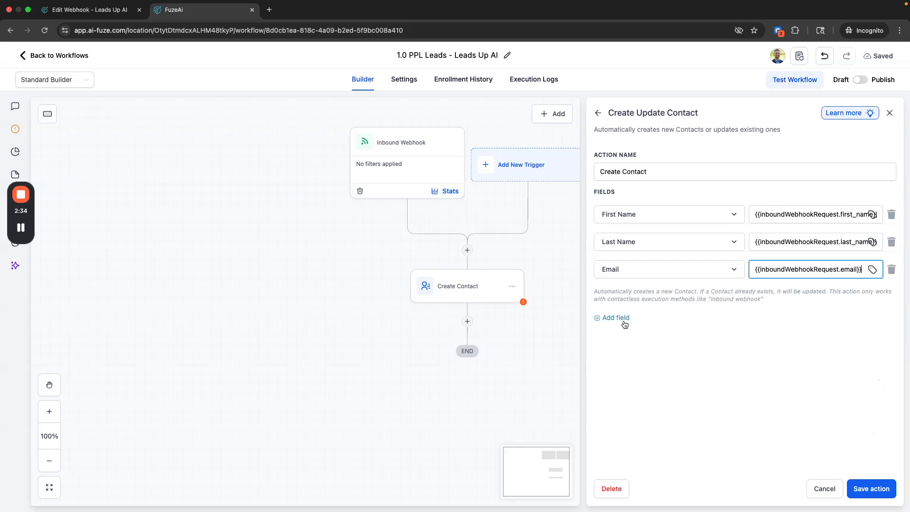
Add a Phone field to the Create Contact action and map it to the webhook's Phone
left_click(614, 317)
left_click(630, 296)
type("p")
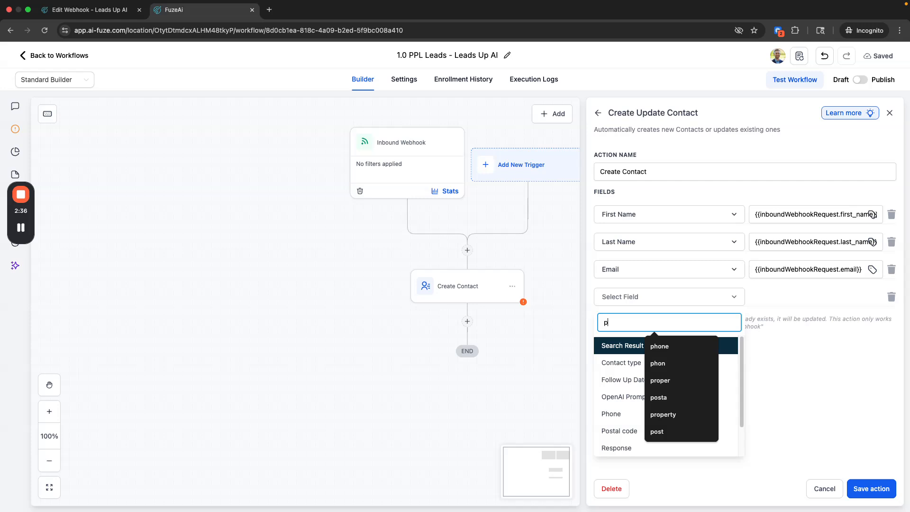
type("hone")
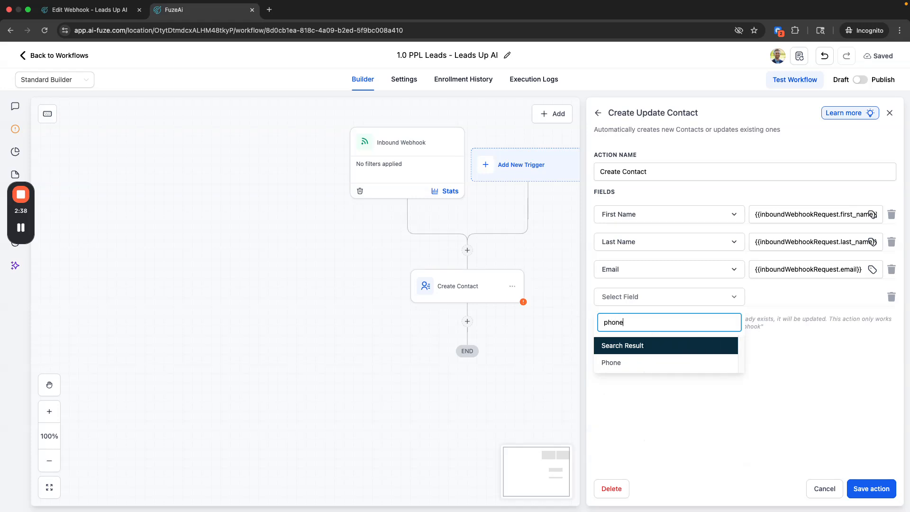
left_click(630, 369)
left_click(872, 297)
left_click(757, 362)
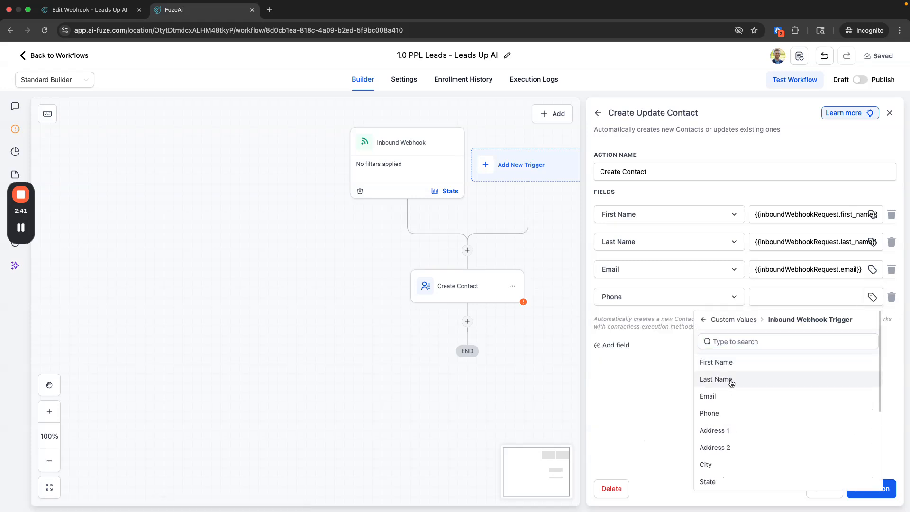
left_click(719, 413)
Add a Street Address field to the Create Contact action and insert the webhook's Address 1 and Address 2 values
left_click(612, 345)
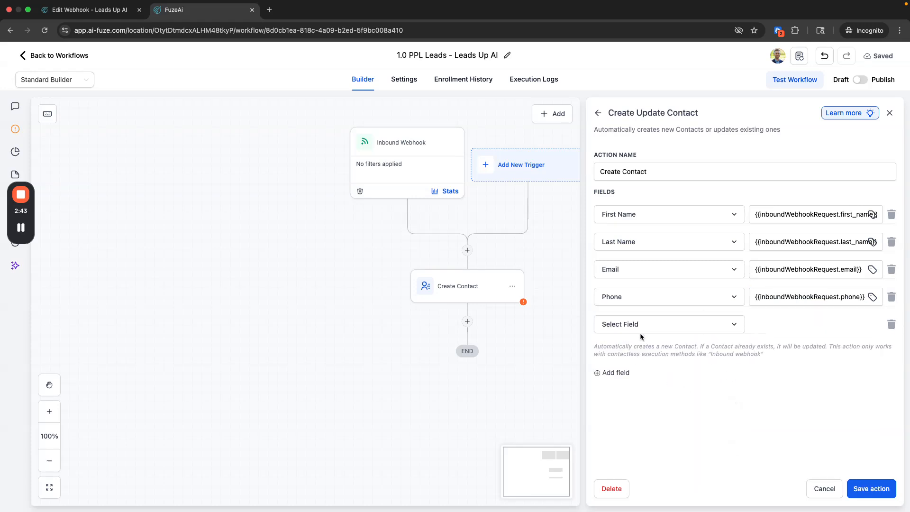
left_click(650, 327)
type("Add")
left_click(611, 390)
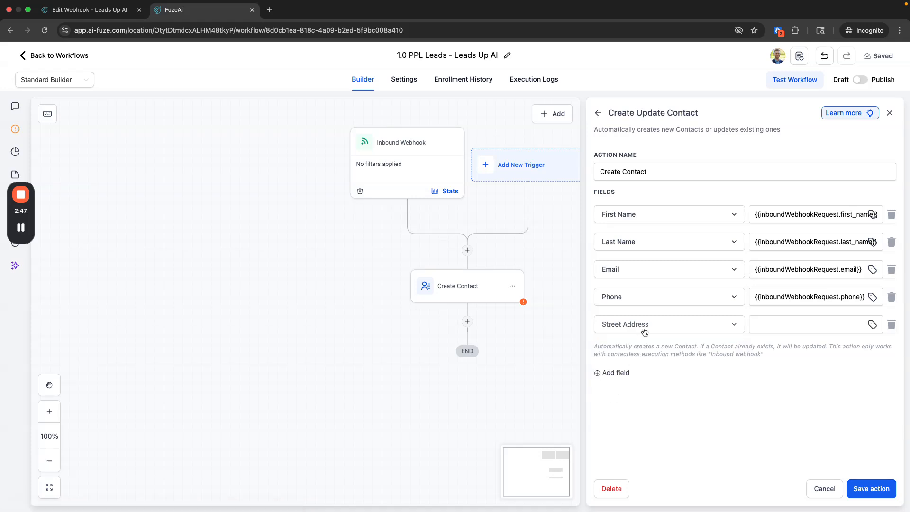
left_click(871, 324)
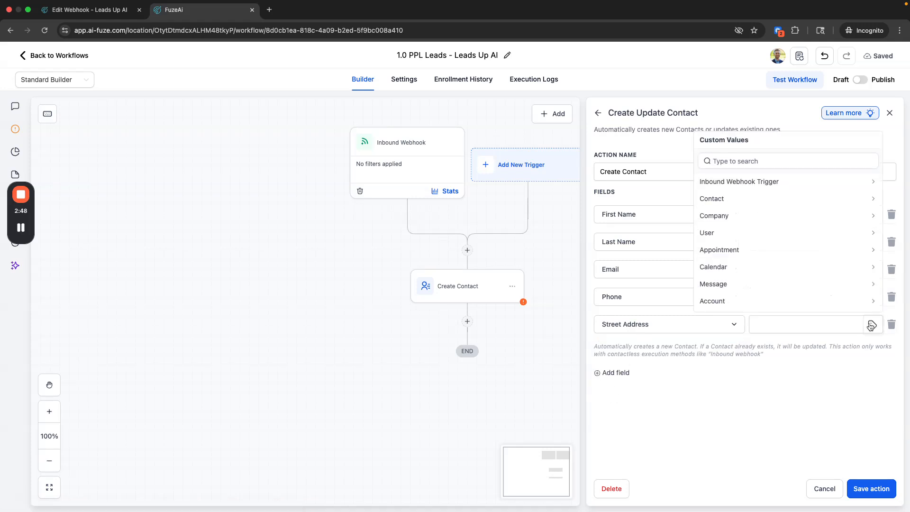
left_click(761, 184)
left_click(716, 254)
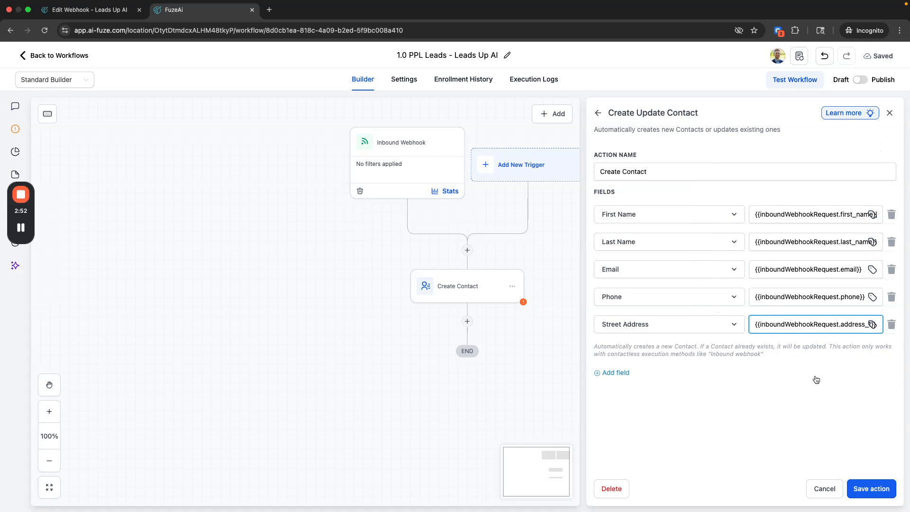
left_click(872, 324)
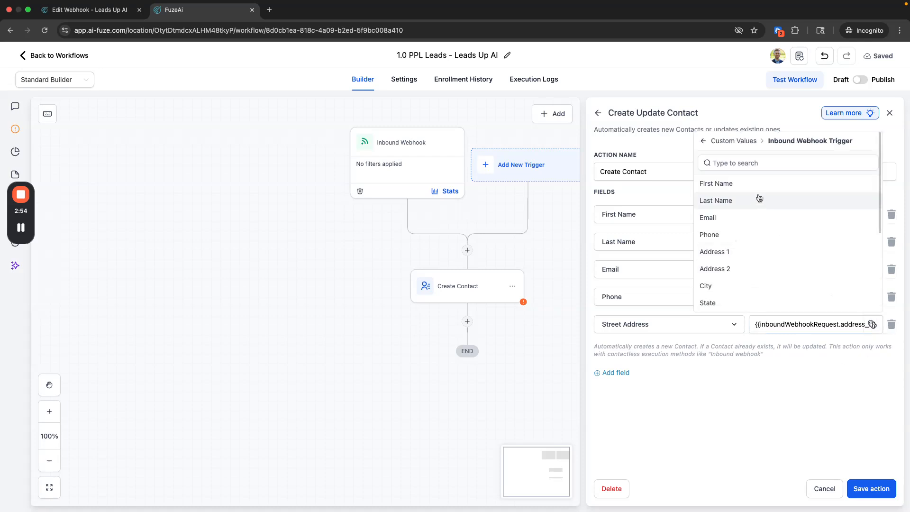
left_click(728, 268)
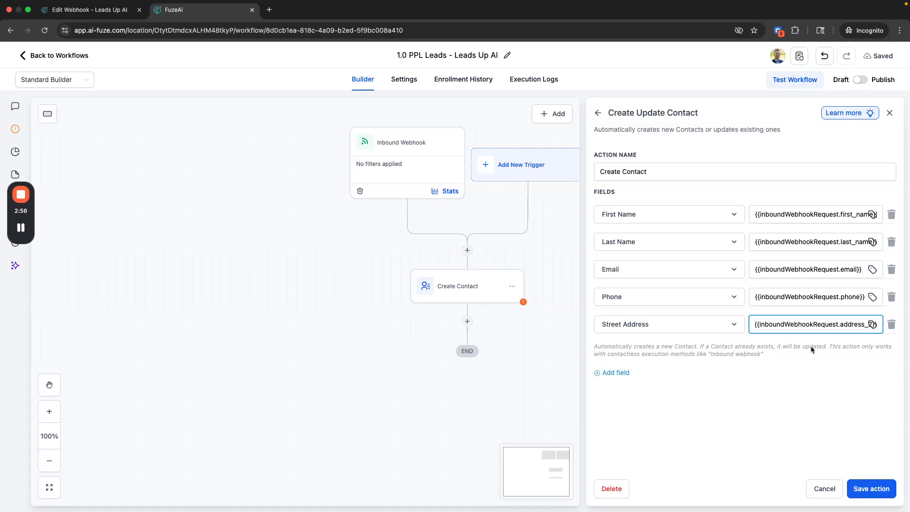
left_click(723, 396)
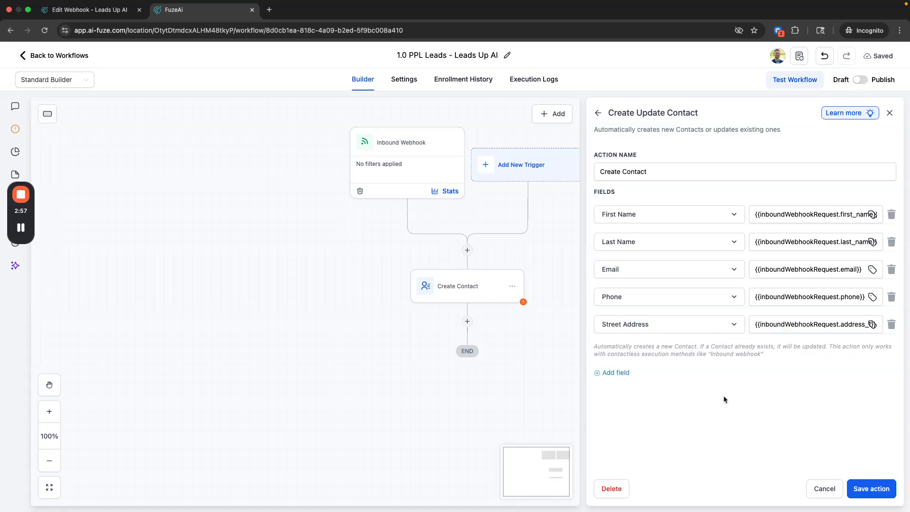
Add a City field to the Create Contact action and map it to the webhook's City
left_click(621, 372)
left_click(648, 352)
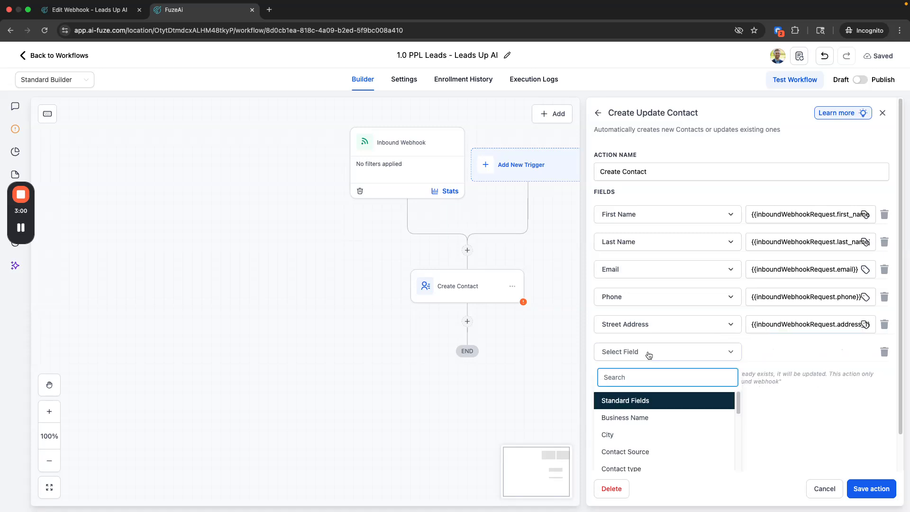
type("city")
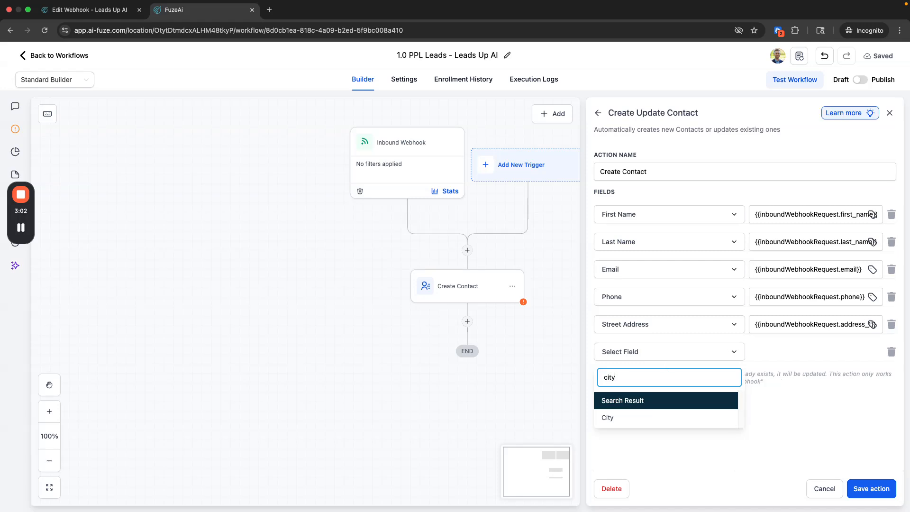
left_click(635, 417)
left_click(871, 352)
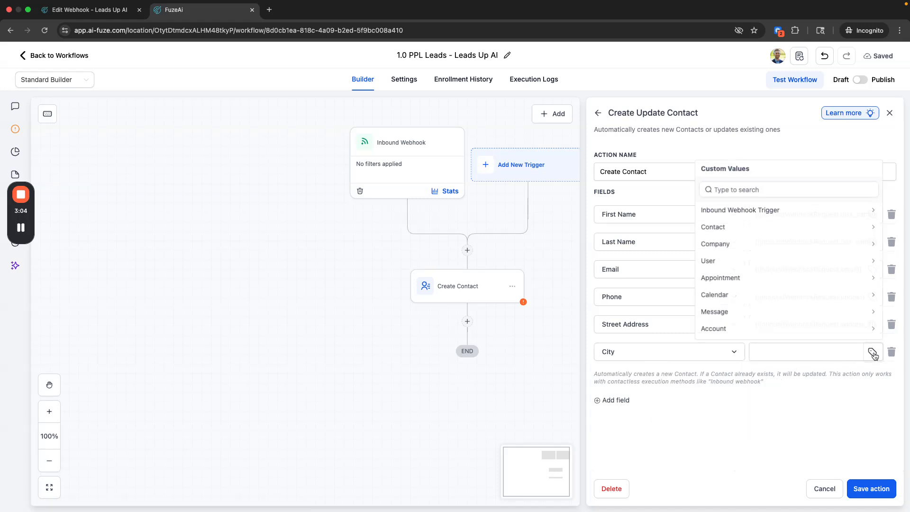
left_click(771, 214)
scroll(725, 313, "down", 2)
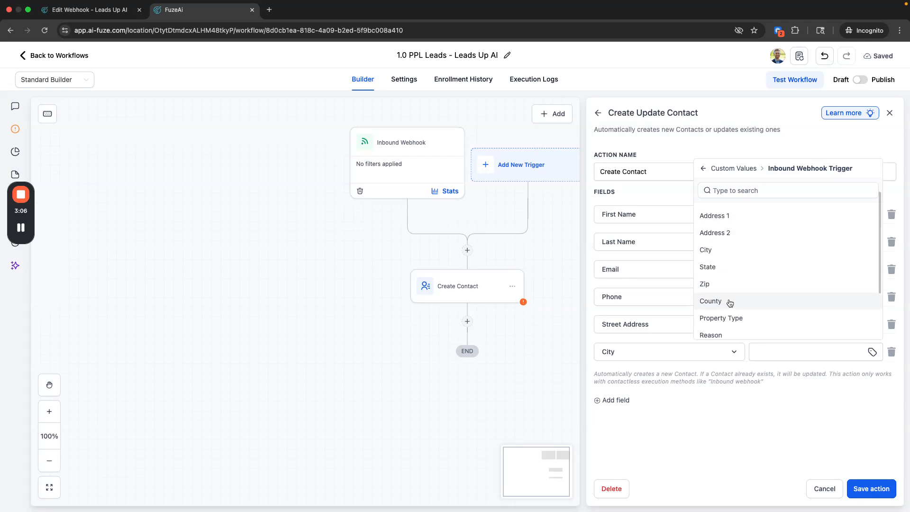
left_click(715, 253)
Add a State field to the Create Contact action and map it to the webhook's State
left_click(615, 400)
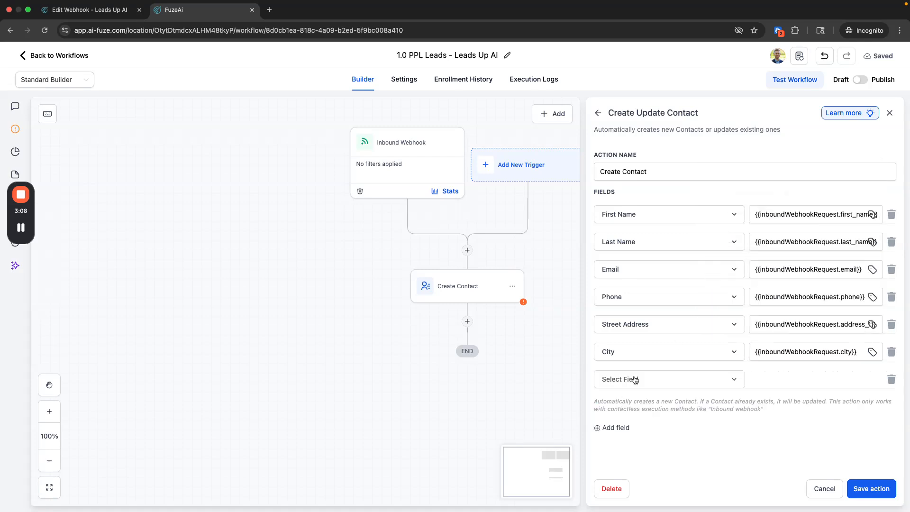
left_click(644, 379)
type("state")
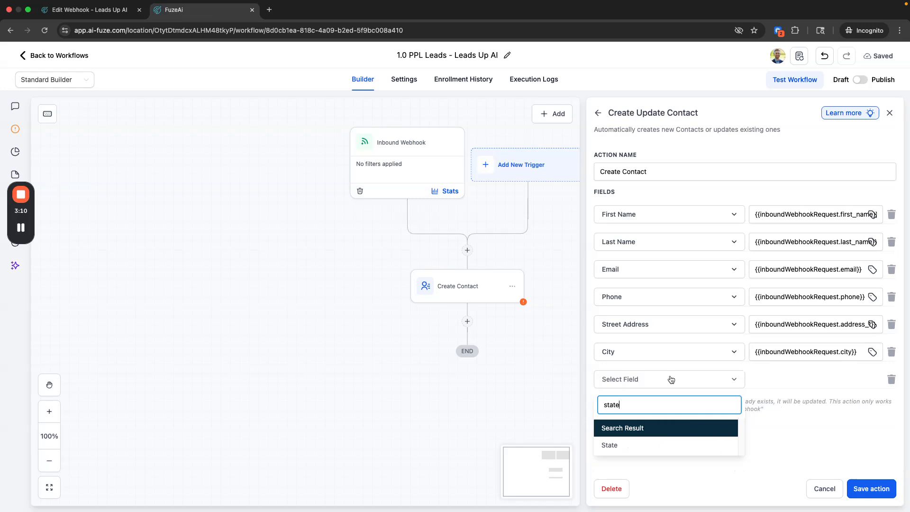
left_click(628, 445)
left_click(871, 379)
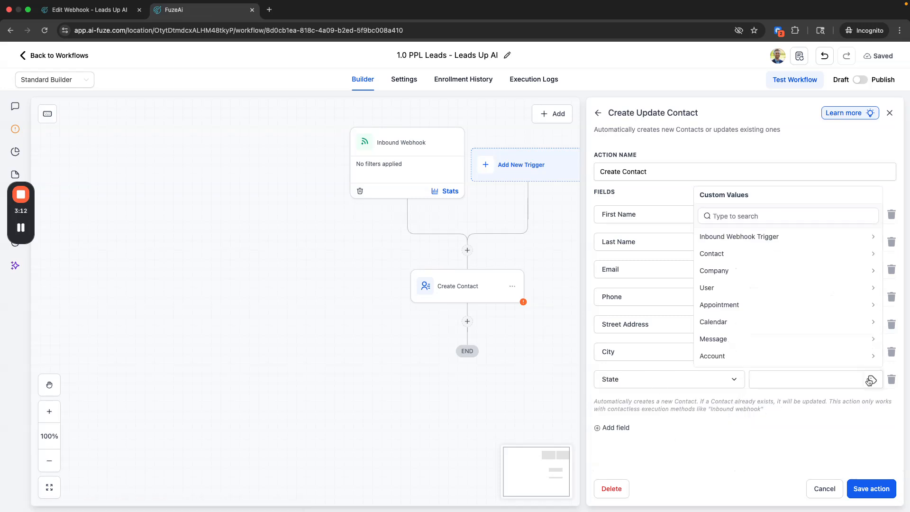
left_click(784, 240)
scroll(728, 345, "down", 1)
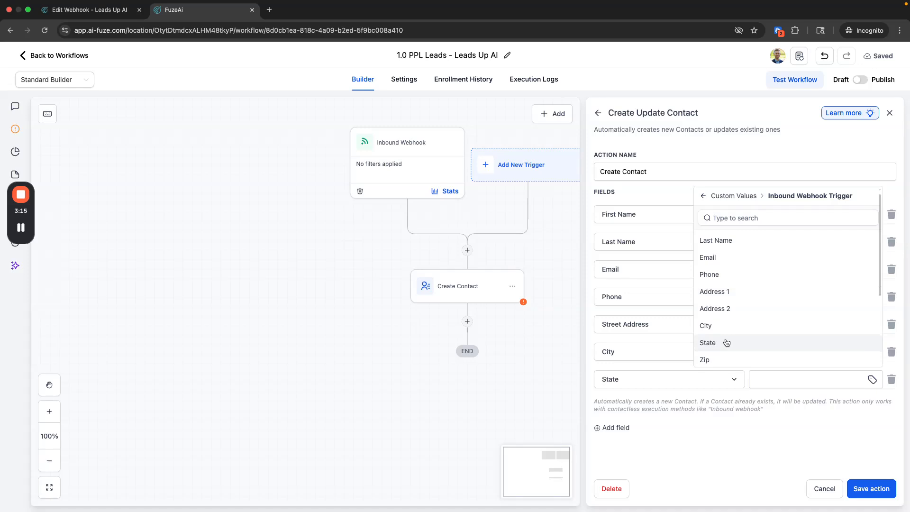
left_click(725, 342)
Add a Postal code field to the Create Contact action and map it to the webhook's Zip
left_click(615, 427)
left_click(650, 415)
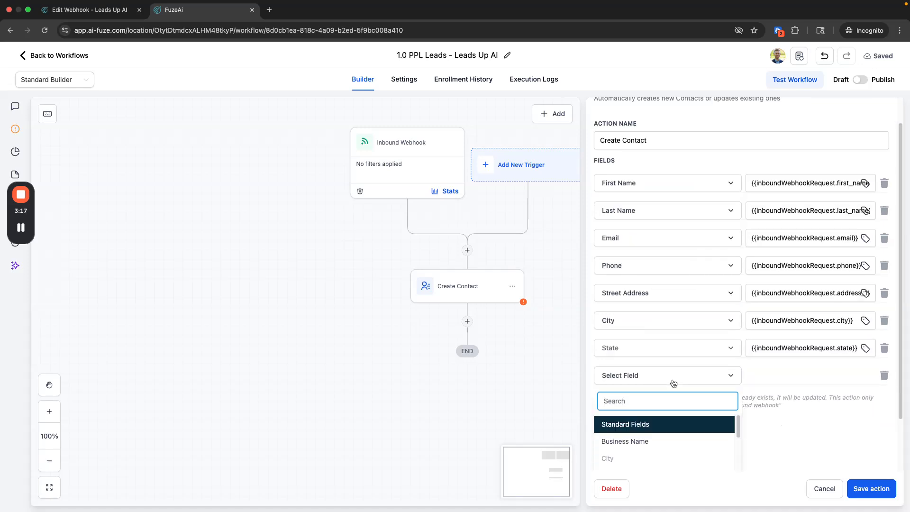
type("posta")
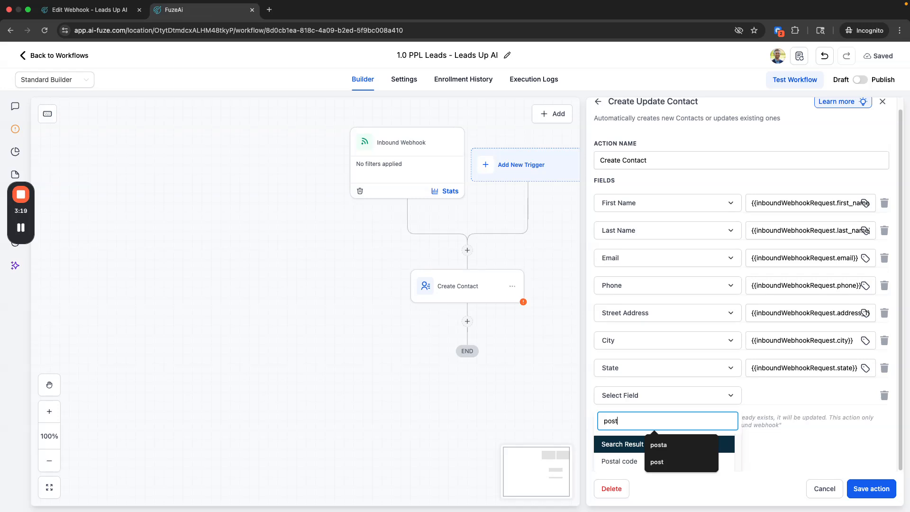
left_click(652, 462)
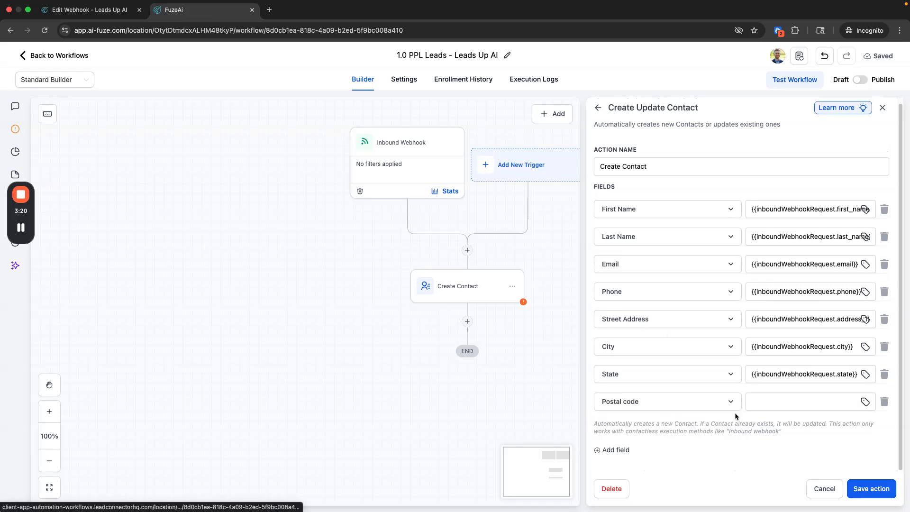
left_click(864, 401)
left_click(743, 259)
scroll(729, 332, "down", 2)
left_click(718, 344)
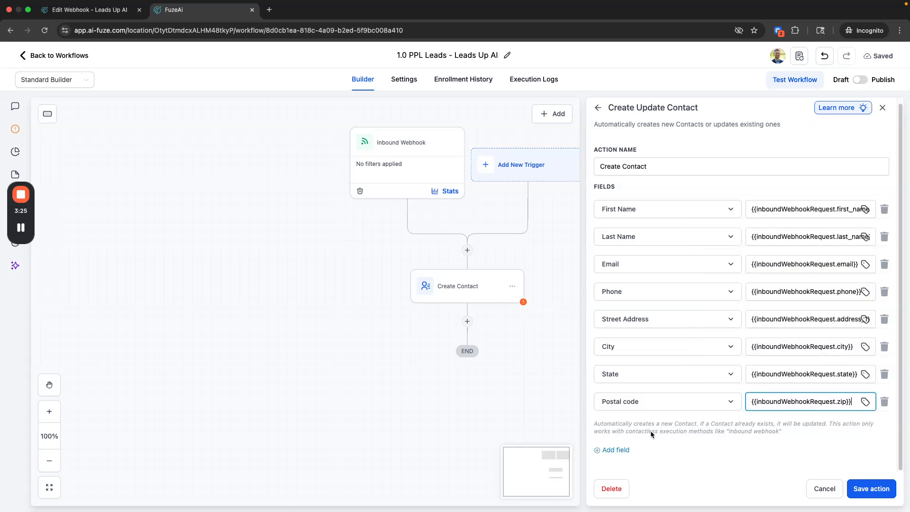
left_click(616, 450)
left_click(679, 406)
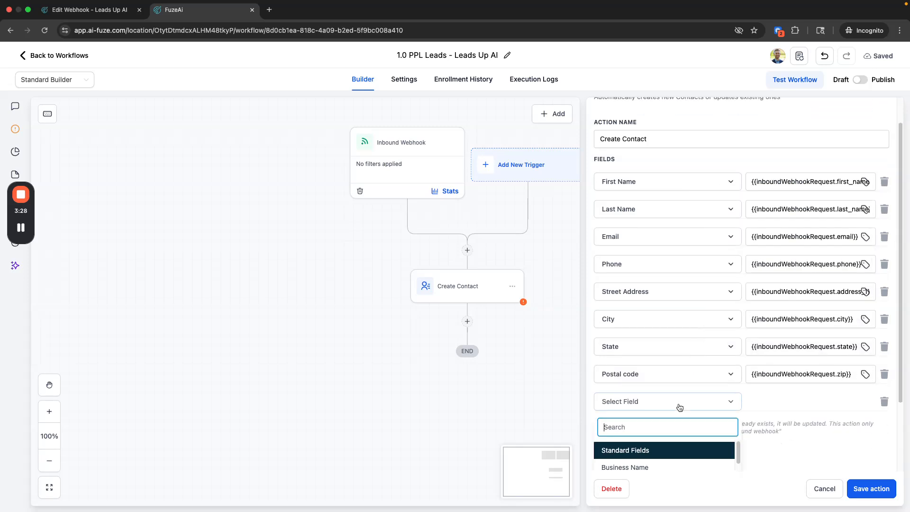
type("propert")
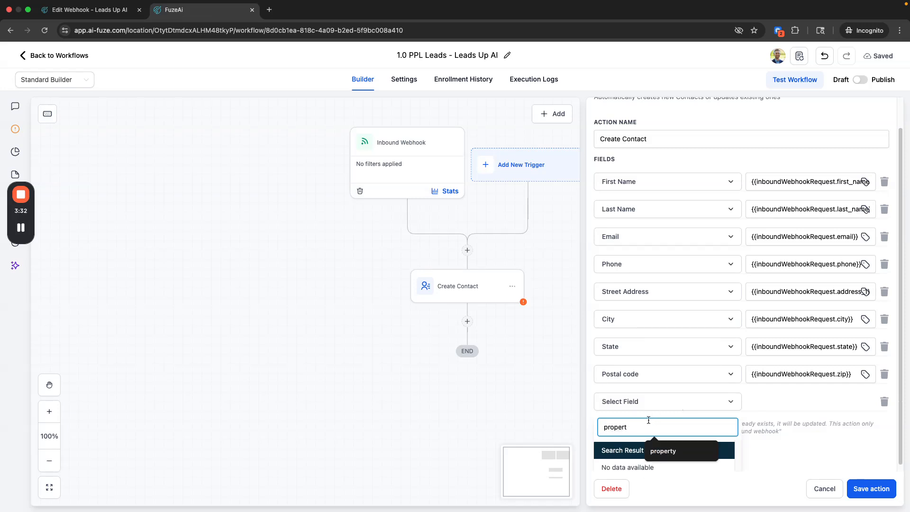
left_click_drag(631, 428, 601, 428)
key("BackSpace")
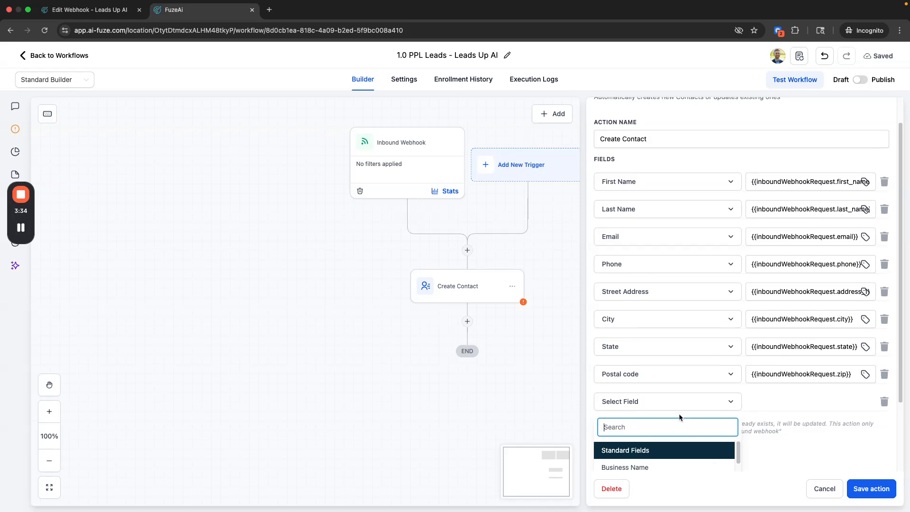
left_click(882, 402)
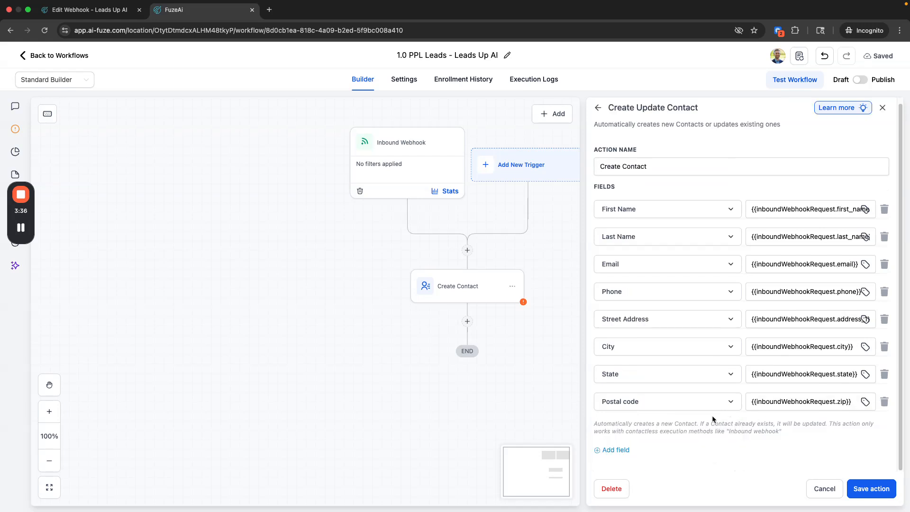
Save the Create Contact action and insert an Add To Notes action directly after it in the workflow
left_click(868, 488)
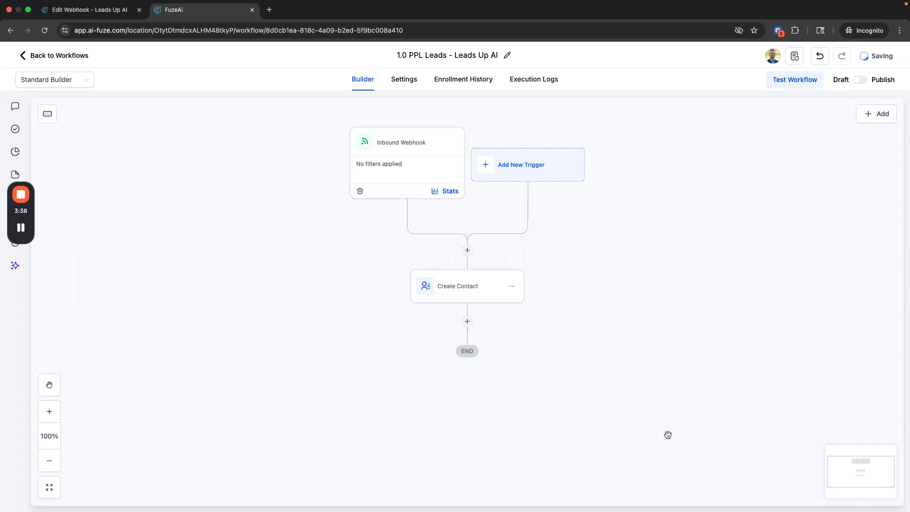
scroll(456, 354, "down", 2)
left_click(467, 283)
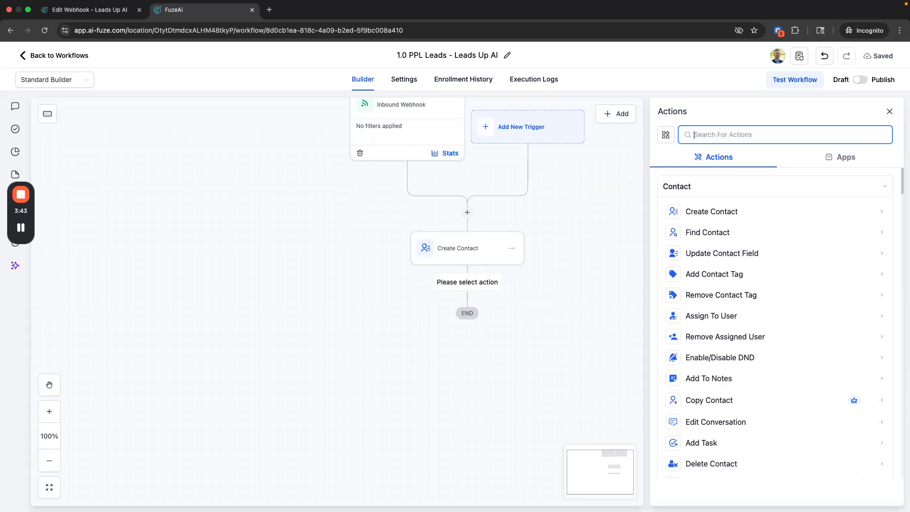
type("note")
left_click(704, 214)
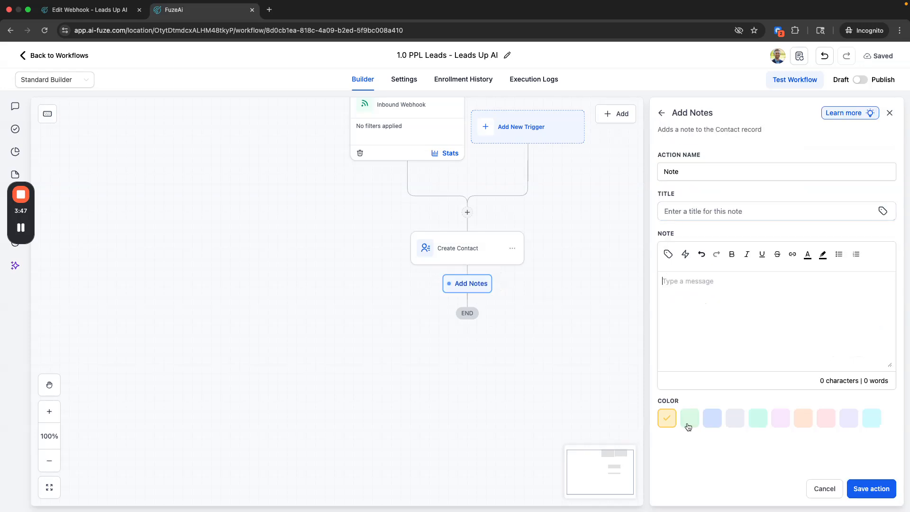
Give the note the light cyan color and start its title with "New PPL Lead - Leads Up AI - "
left_click(870, 419)
left_click(695, 214)
type("N")
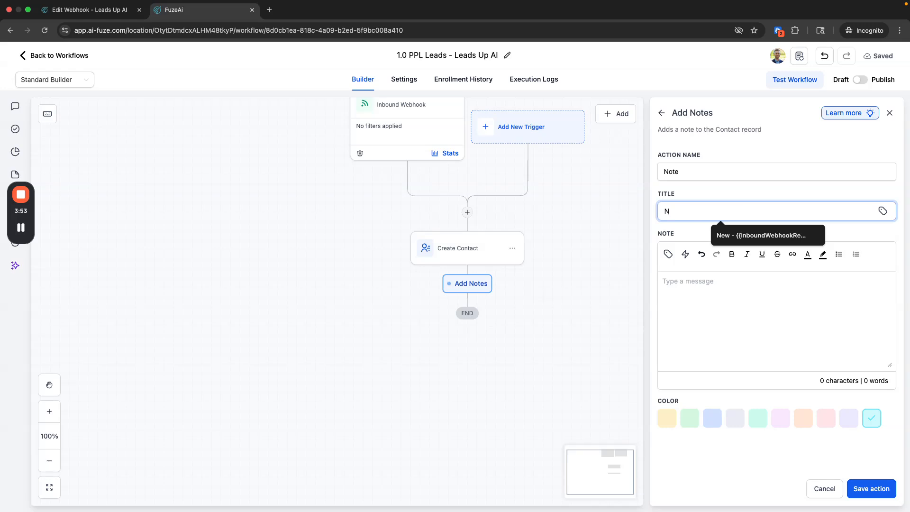
key("BackSpace")
type("New PPL Lead -")
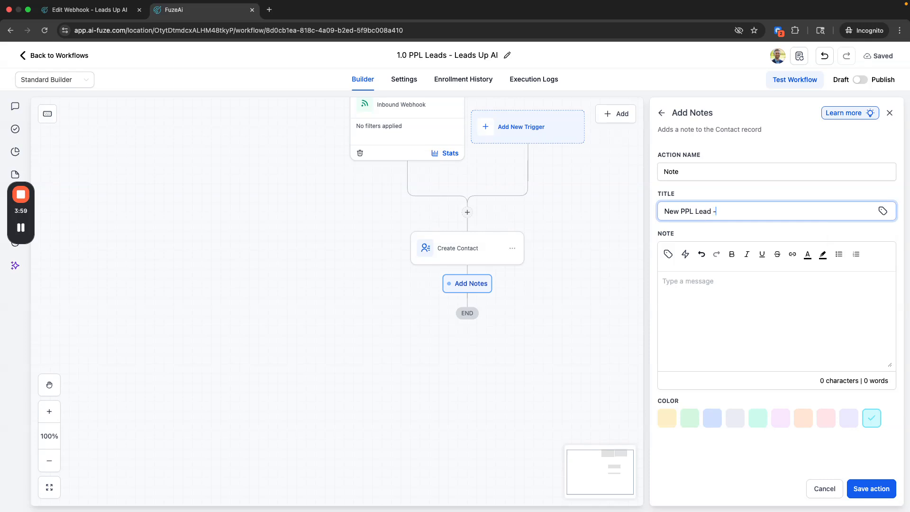
type(" Leads Up AI -")
left_click(883, 212)
left_click(770, 273)
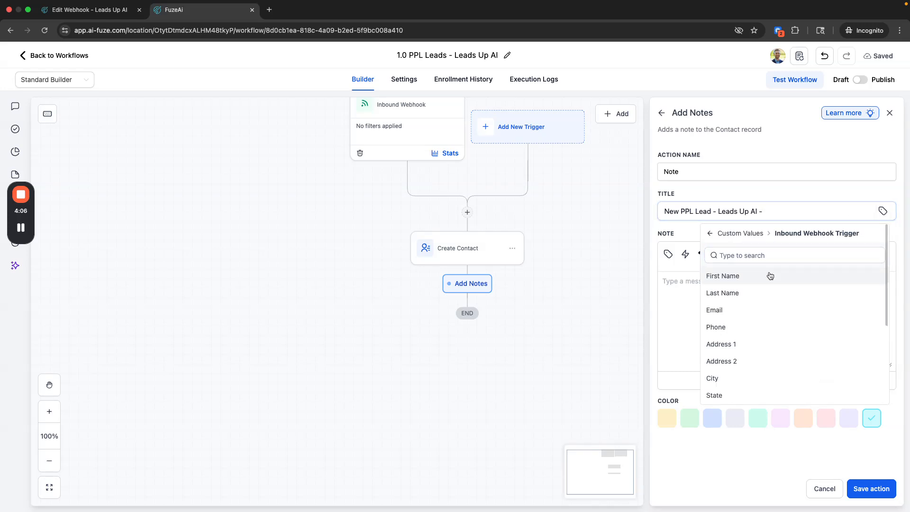
scroll(753, 325, "down", 1)
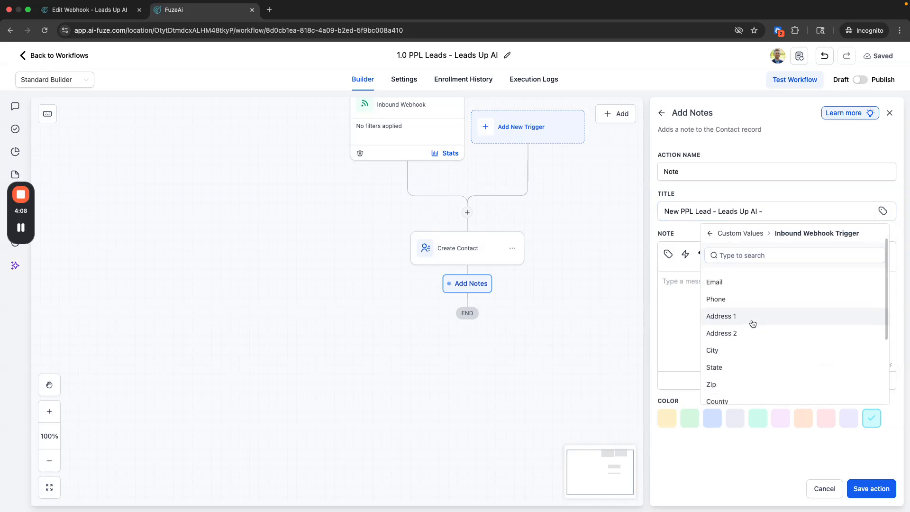
left_click(753, 322)
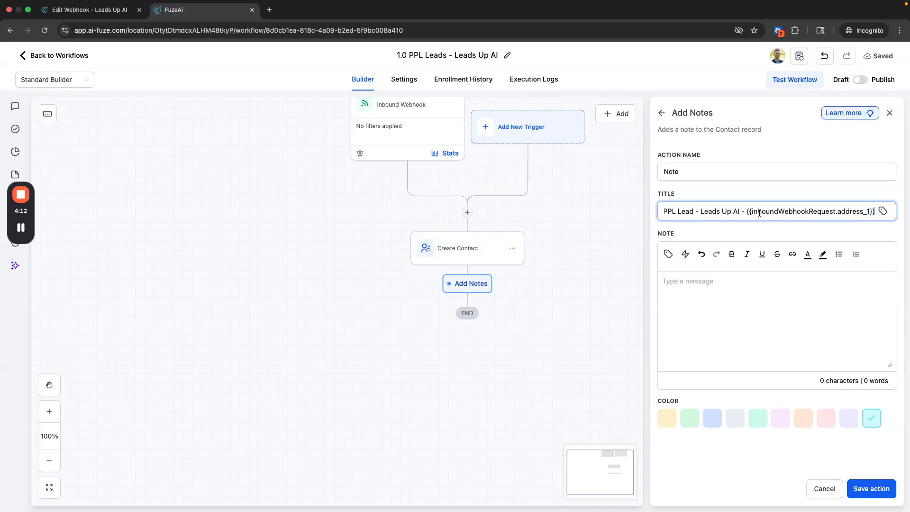
left_click_drag(749, 211, 875, 209)
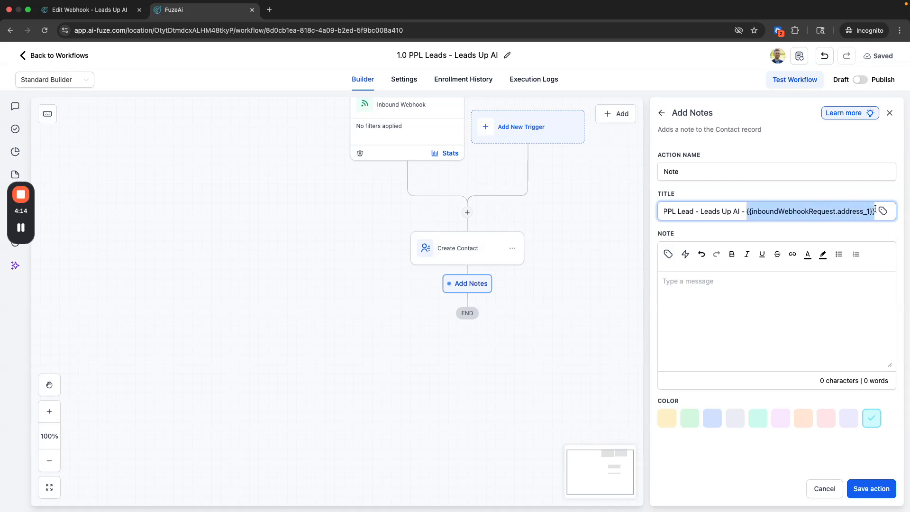
key("BackSpace")
Insert the Contact custom value Full Address at the end of the note title
left_click(883, 211)
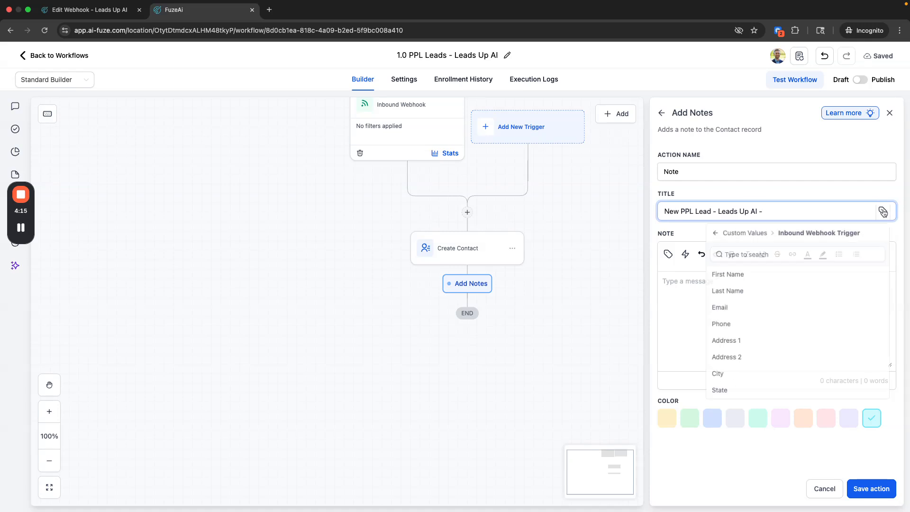
left_click(711, 233)
left_click(737, 291)
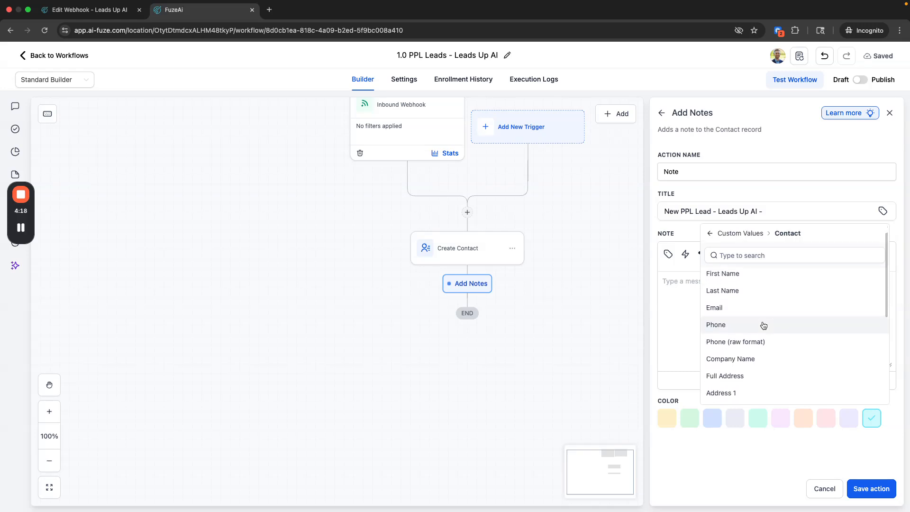
left_click(737, 377)
Insert the webhook's Property Type value in the note body and label it "Property Type: "
left_click(695, 292)
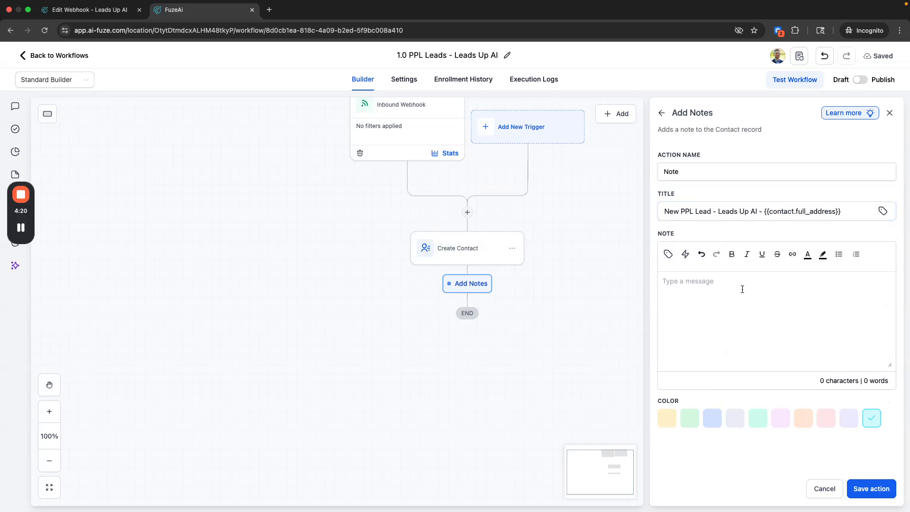
left_click(667, 254)
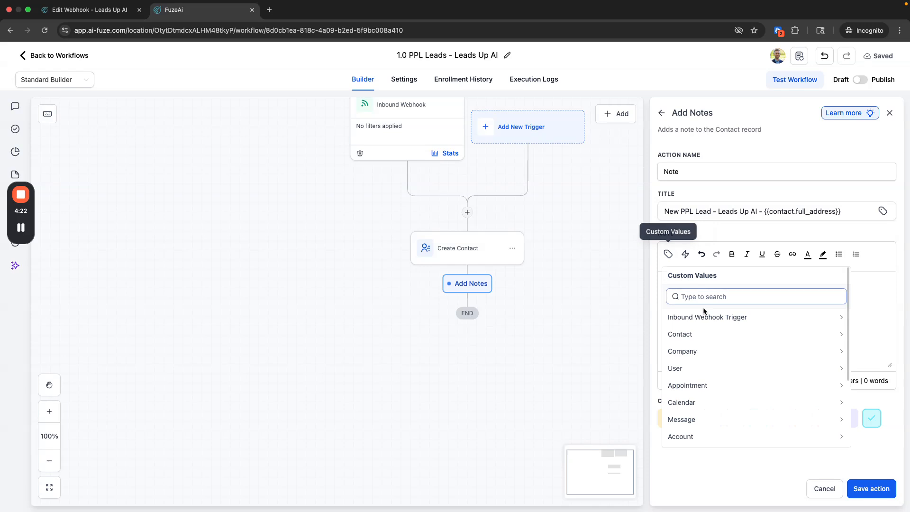
left_click(720, 323)
scroll(719, 344, "down", 5)
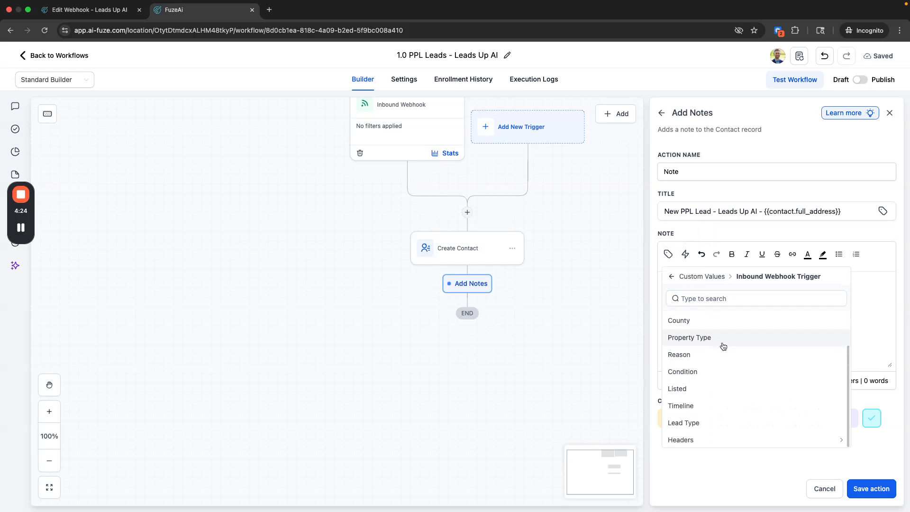
left_click(720, 343)
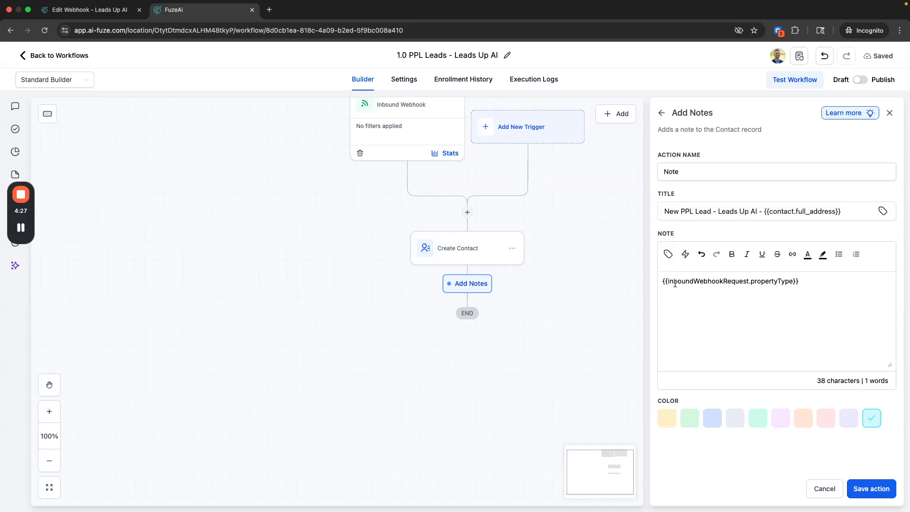
type("Property Typ")
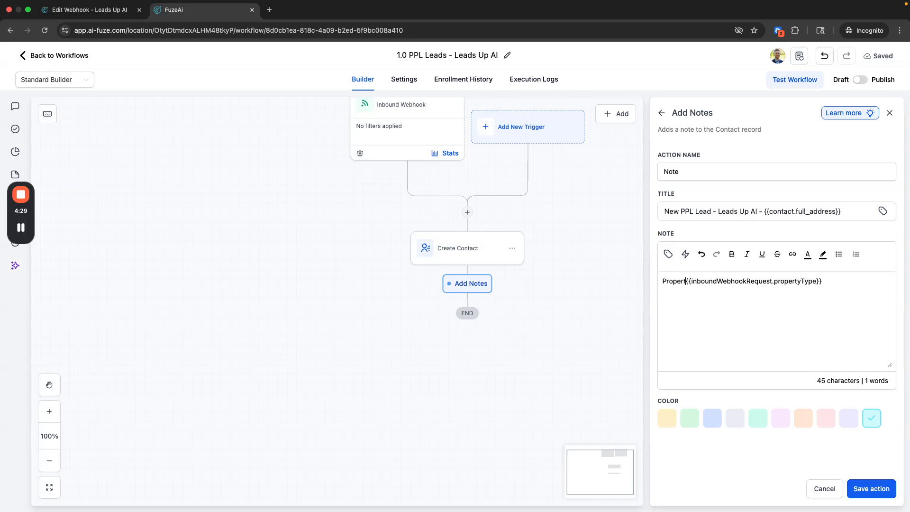
type("e:")
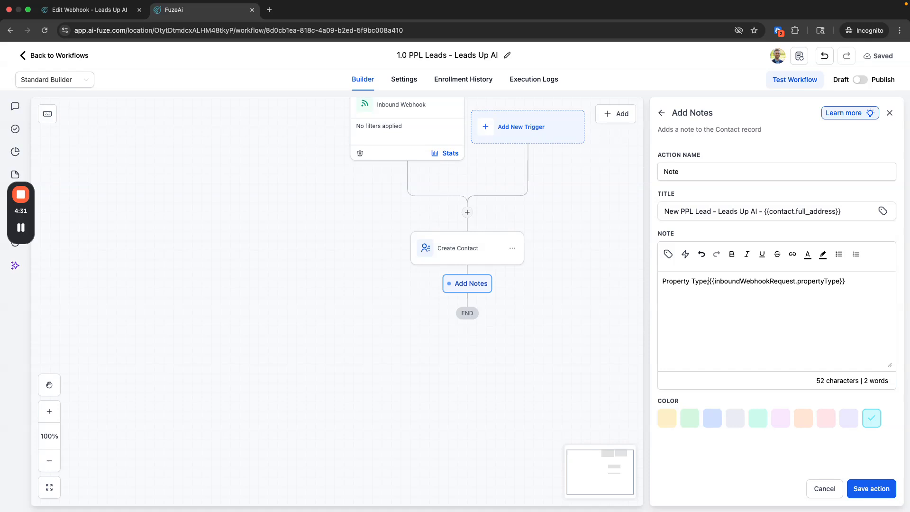
key("BackSpace")
key("BackSpace")
type("e:")
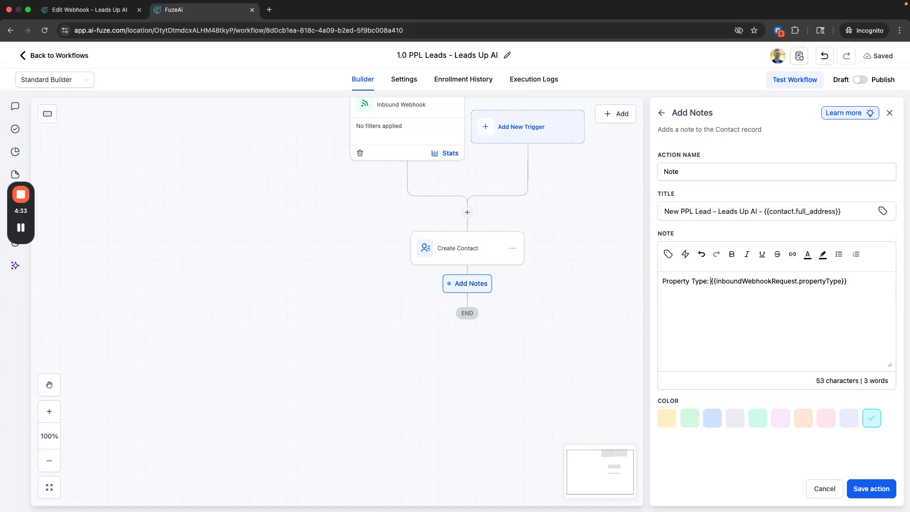
Add a second note line with the label "Reason: " and the webhook's Reason value
left_click(861, 280)
left_click(668, 254)
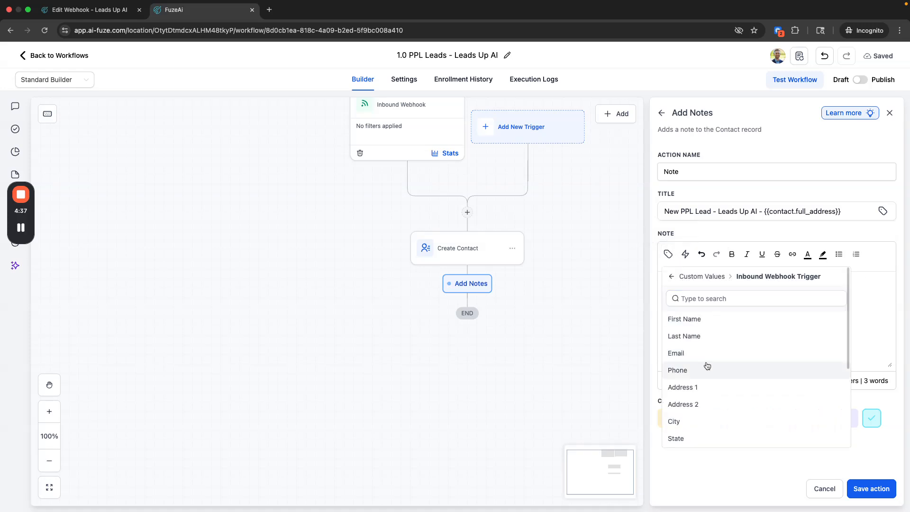
scroll(706, 364, "down", 5)
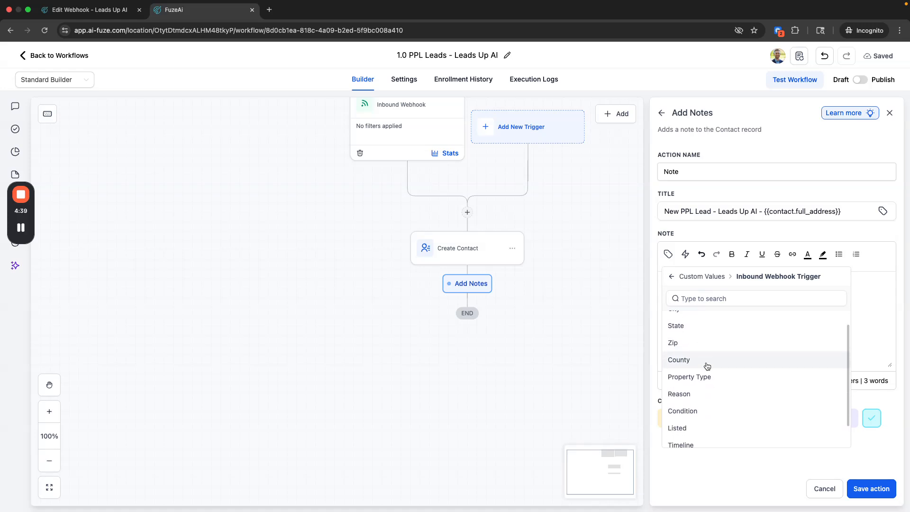
left_click(694, 383)
type("Reason: {{inboundWebhookRequest.reason")
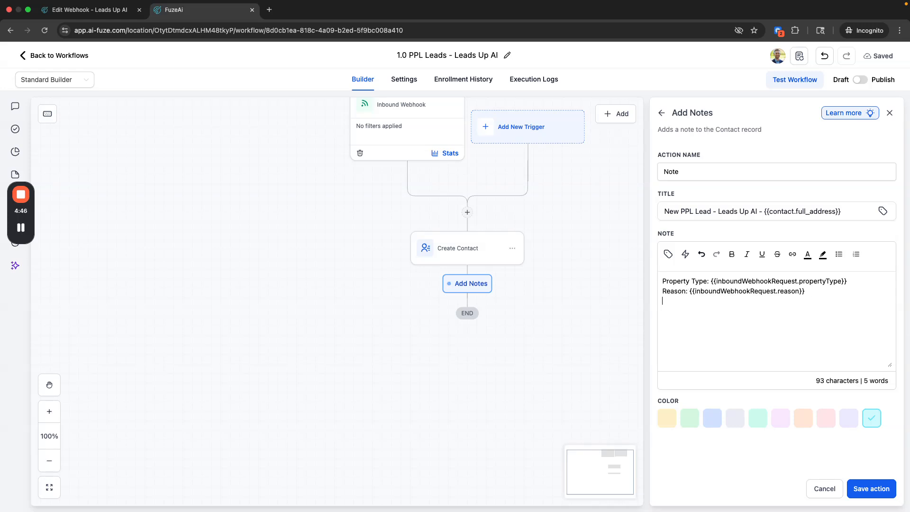
Add a note line with the webhook's Condition value, labelled "Condition: "
left_click(668, 254)
scroll(706, 356, "down", 2)
scroll(706, 356, "down", 3)
left_click(696, 370)
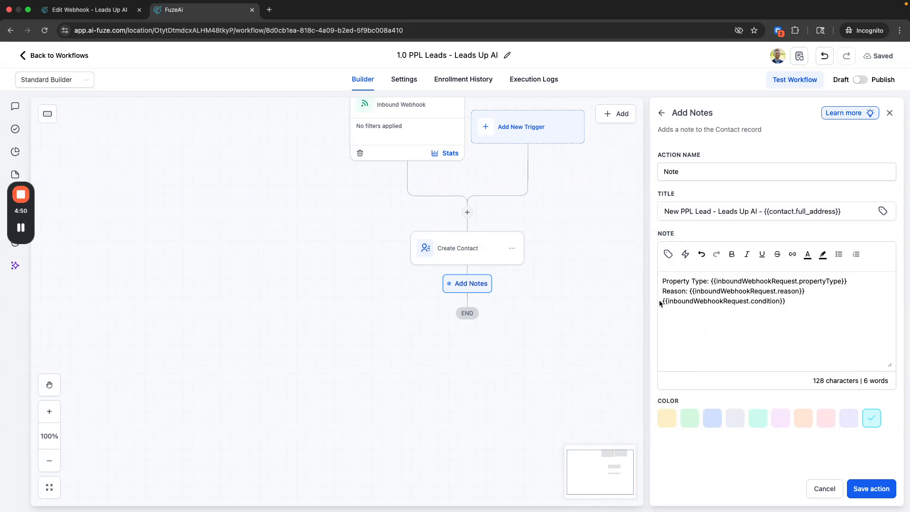
left_click(665, 301)
type("Condition:")
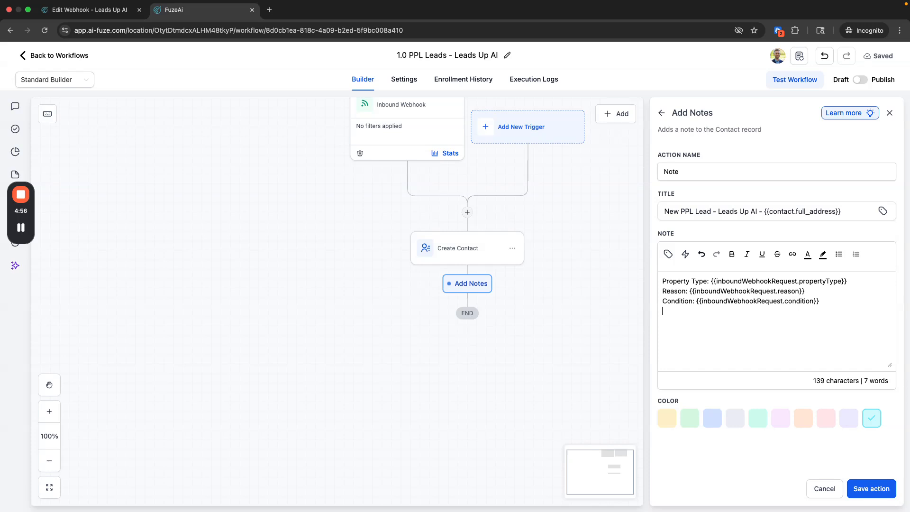
Add a note line with the webhook's Listed value, labelled "Listed: "
left_click(668, 254)
scroll(713, 374, "down", 2)
scroll(715, 375, "down", 3)
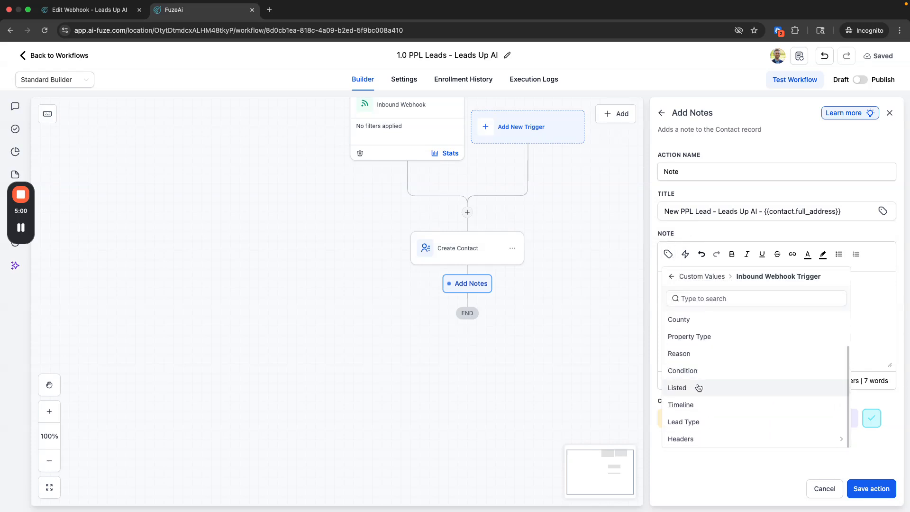
left_click(709, 385)
type("Listed: {{inboundWebhookRequest.listed")
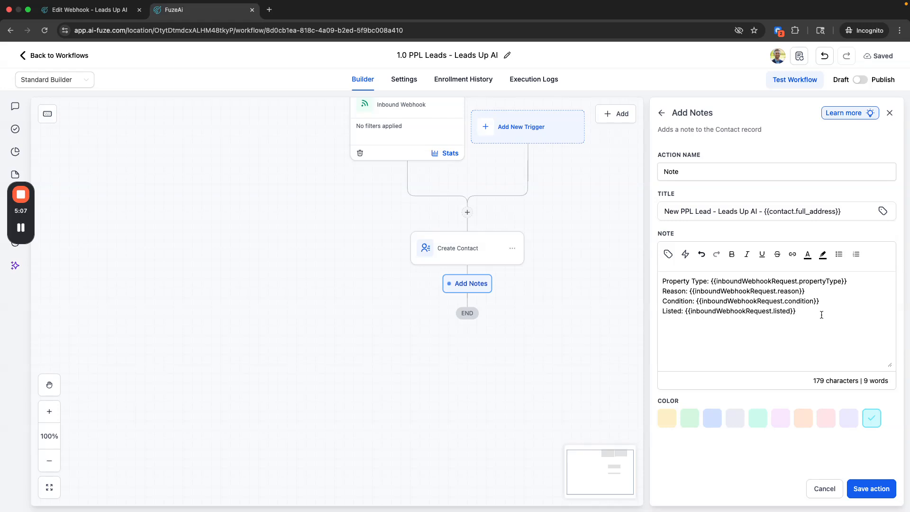
Add a note line with the webhook's Timeline value, labelled "Timeline: "
left_click(667, 254)
scroll(702, 369, "down", 1)
scroll(703, 370, "down", 5)
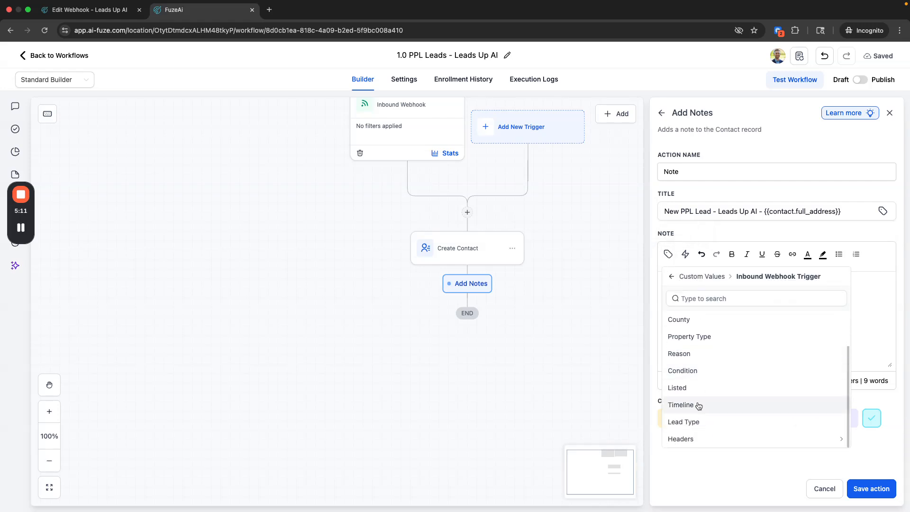
left_click(698, 405)
type("Timeline:")
Make the five labels Property Type, Reason, Condition, Listed and Timeline bold in the note body
left_click_drag(711, 281, 660, 321)
left_click(731, 254)
left_click(732, 255)
left_click(731, 255)
left_click(731, 254)
left_click(732, 254)
Copy {{contact.full_address}} from the title to the top of the note body, above a blank line, and make it bold
left_click(819, 209)
left_click_drag(842, 211, 764, 210)
key("super+c")
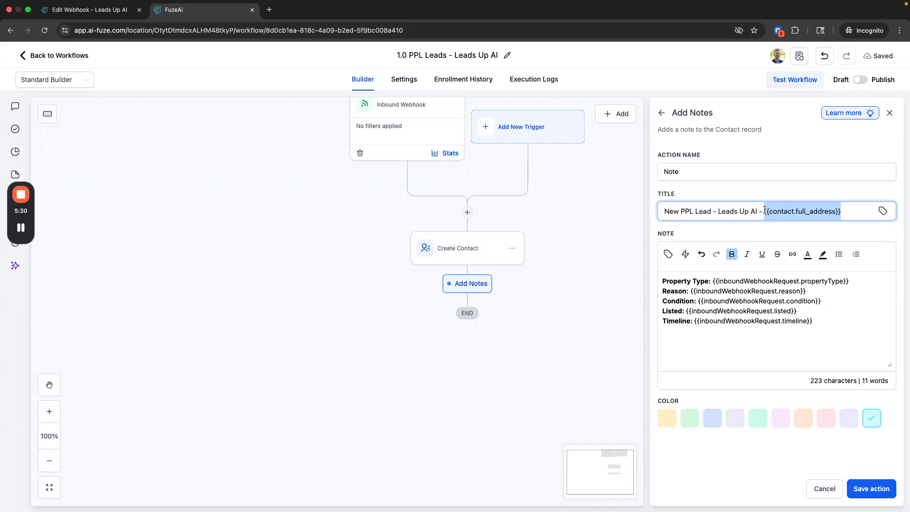
left_click(664, 280)
key("Return")
key("Return")
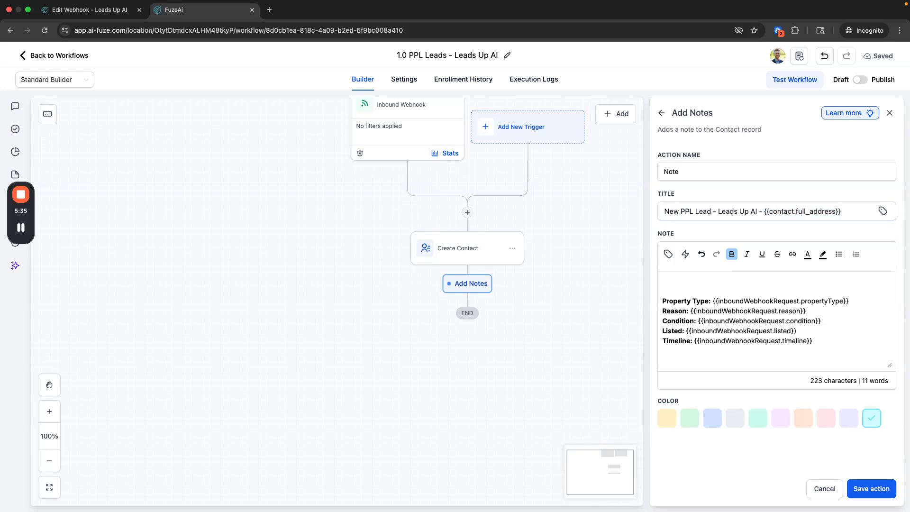
left_click(677, 278)
key("super+v")
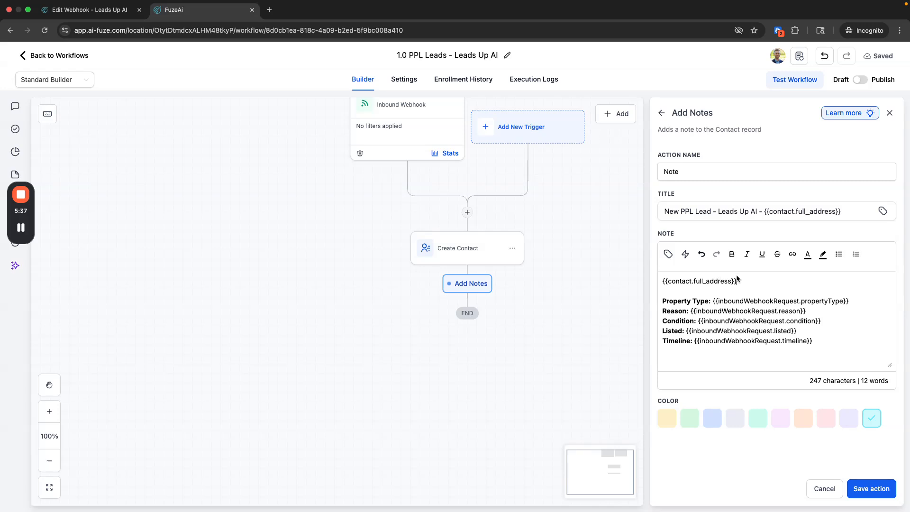
left_click_drag(741, 279, 694, 266)
left_click(733, 255)
Add a line with the bold label "Name:" and the webhook's First Name value below the address in the note body
left_click(782, 283)
key("Return")
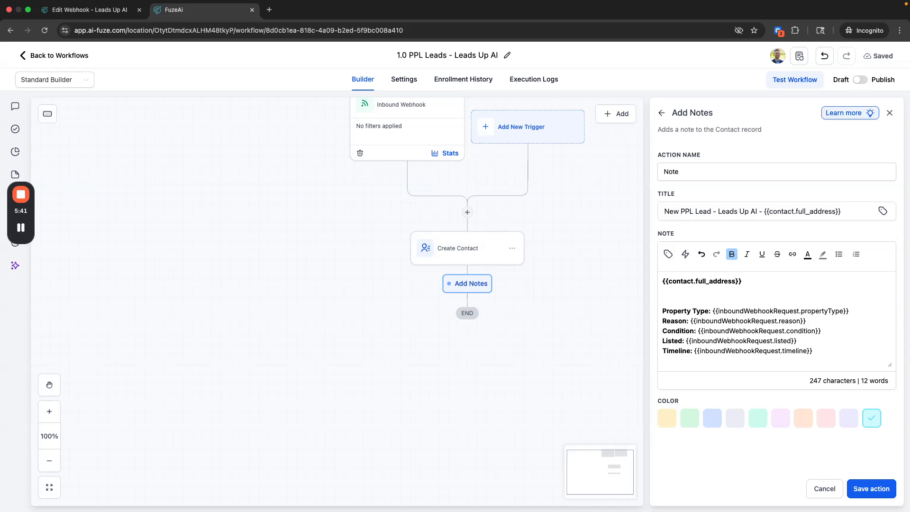
key("Return")
type("Name:")
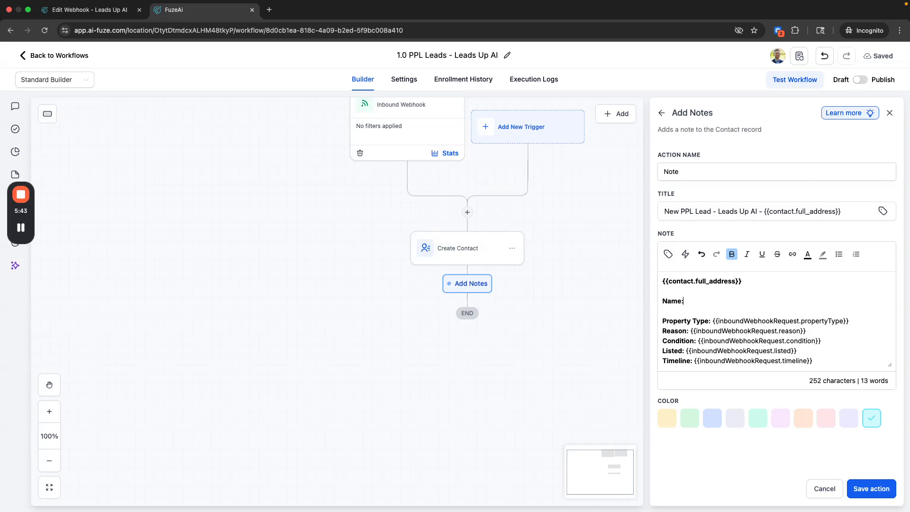
left_click(731, 253)
left_click(682, 253)
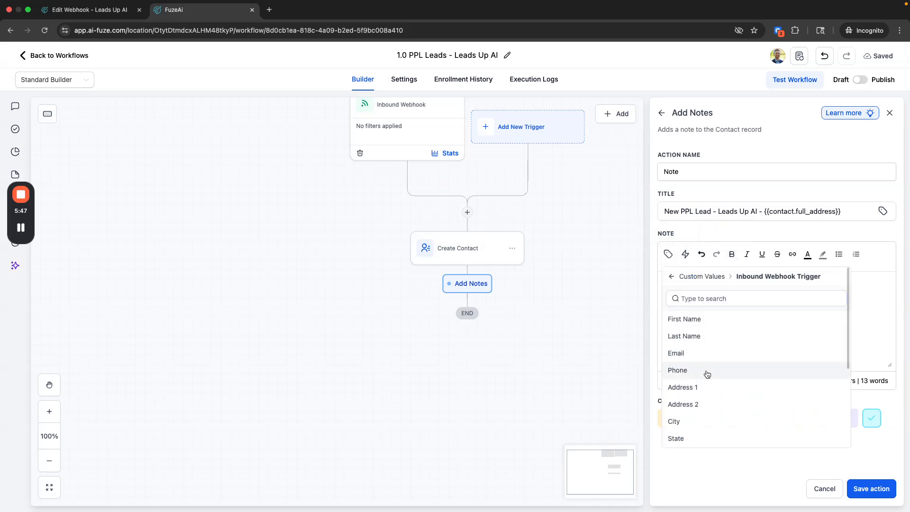
left_click(868, 293)
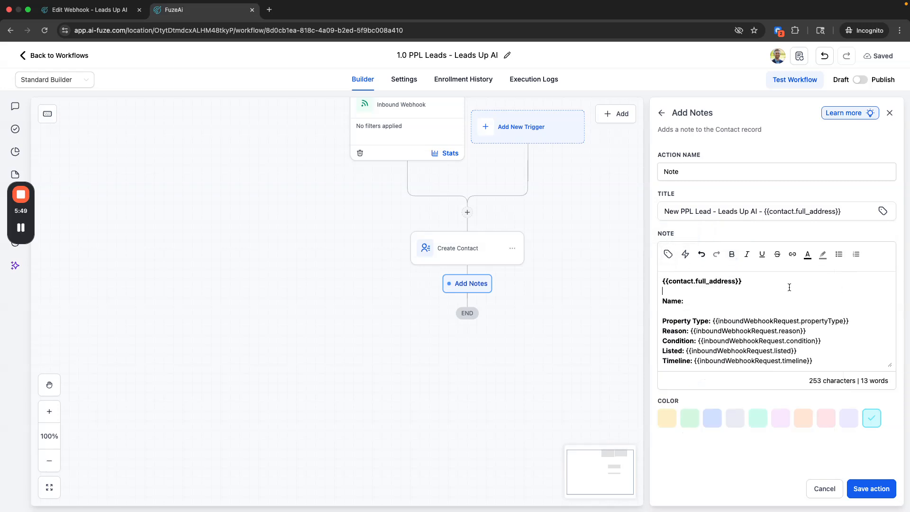
left_click(696, 301)
left_click(668, 254)
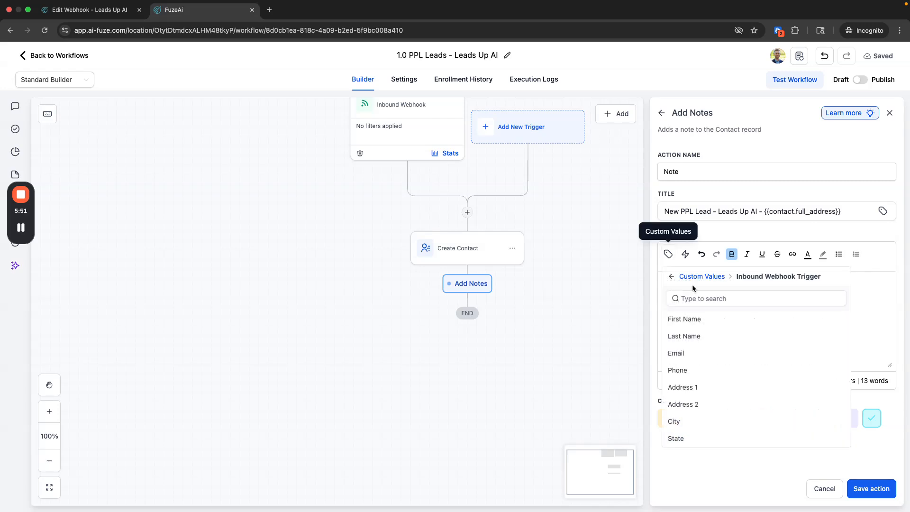
left_click(689, 319)
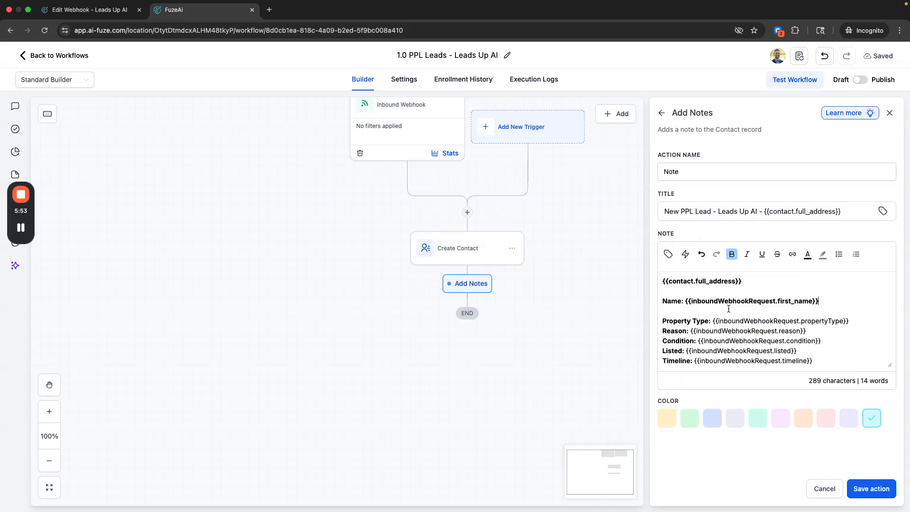
Append the webhook's Last Name value to the Name line and remove bold from both name values
left_click(668, 254)
left_click(685, 336)
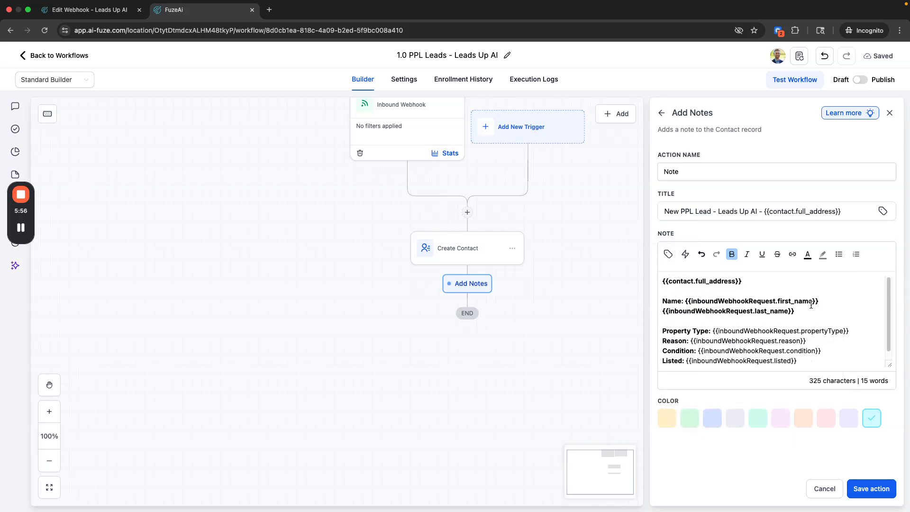
left_click_drag(794, 311, 685, 302)
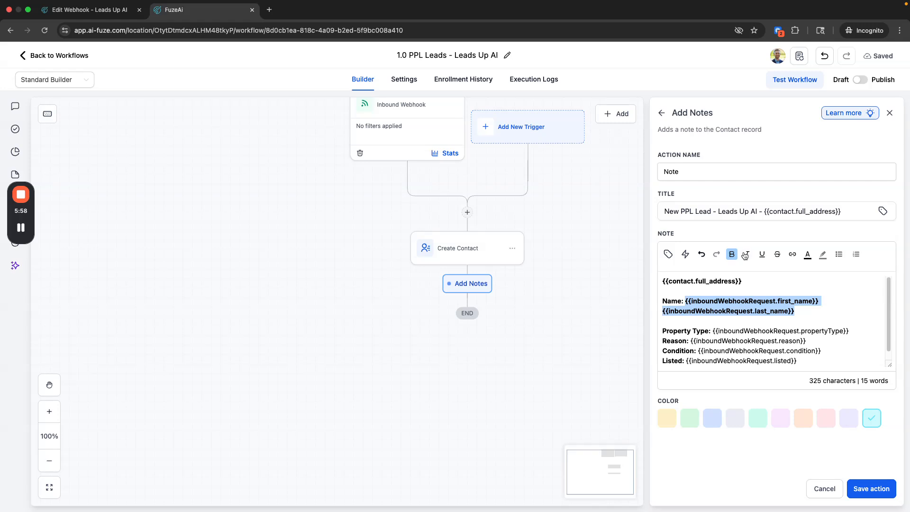
left_click(732, 254)
Add a note line with the webhook's Email value below the name, labelled "Email:"
left_click(795, 311)
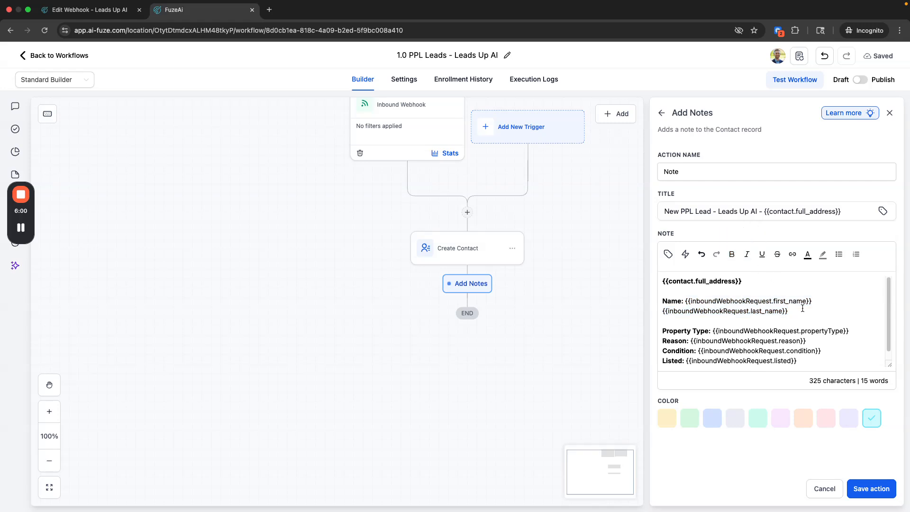
key("Return")
type("Email:")
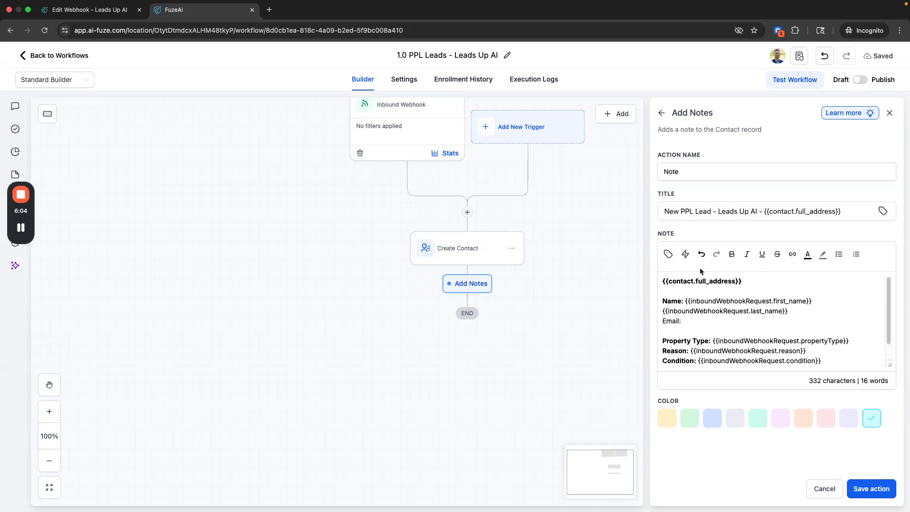
left_click(668, 254)
left_click(684, 362)
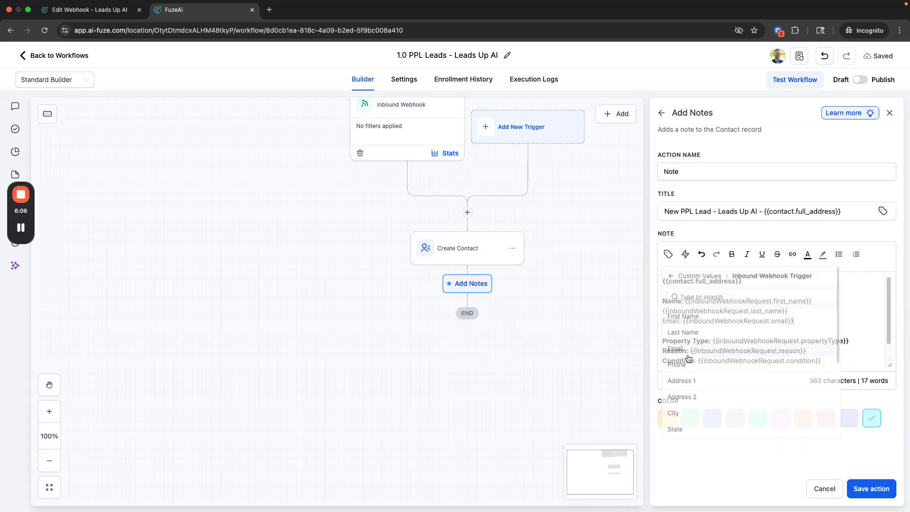
Add a note line with the webhook's Phone value below the email, labelled "Phone:"
key("Return")
type("Phone:")
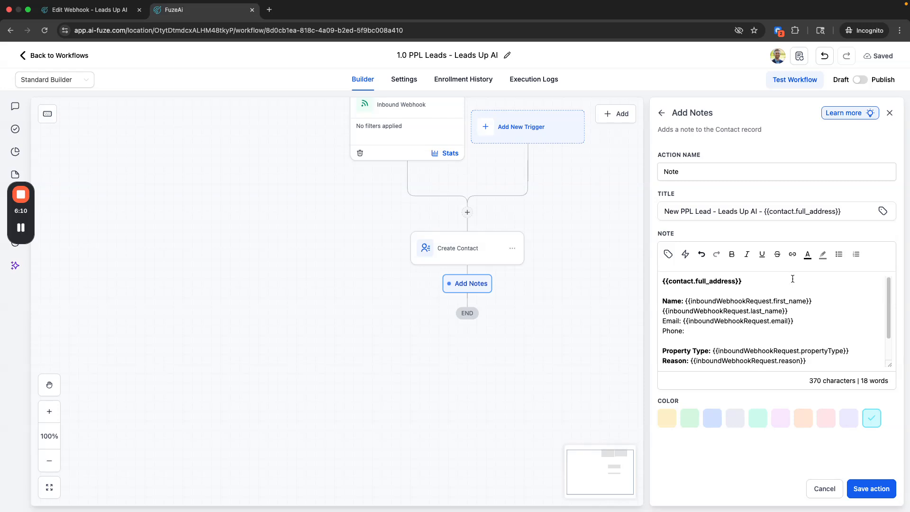
left_click(668, 254)
left_click(684, 370)
Make the Email and Phone labels bold in the note body
left_click_drag(681, 320, 661, 321)
left_click(732, 254)
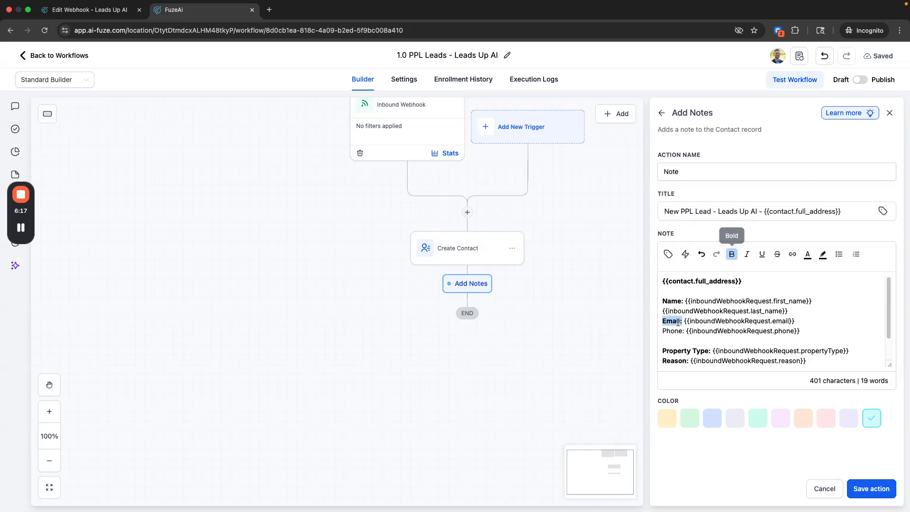
left_click_drag(684, 330, 661, 330)
left_click(731, 255)
Select the entire note body text and save the Note action
scroll(780, 337, "down", 2)
left_click_drag(813, 361, 662, 280)
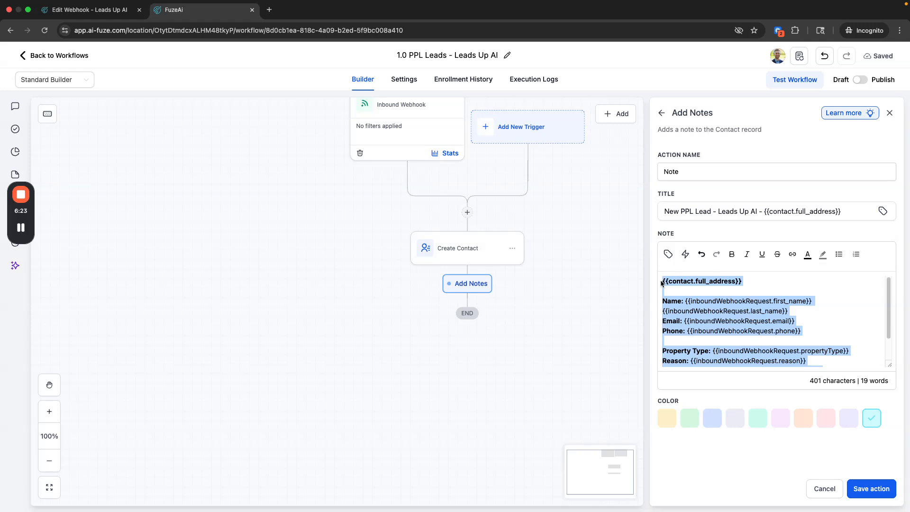
left_click(858, 484)
Insert an Add Contact Tag action after the Note action and open its tag selection
scroll(649, 362, "down", 2)
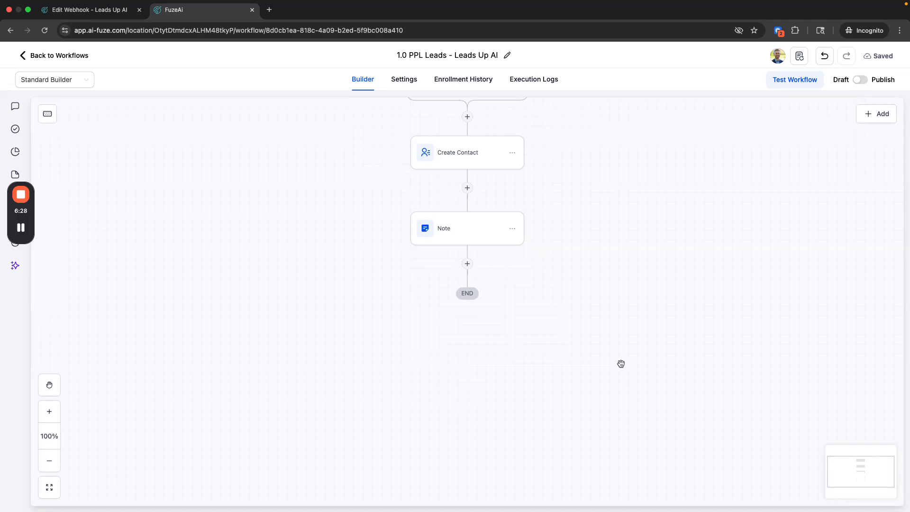
left_click(468, 265)
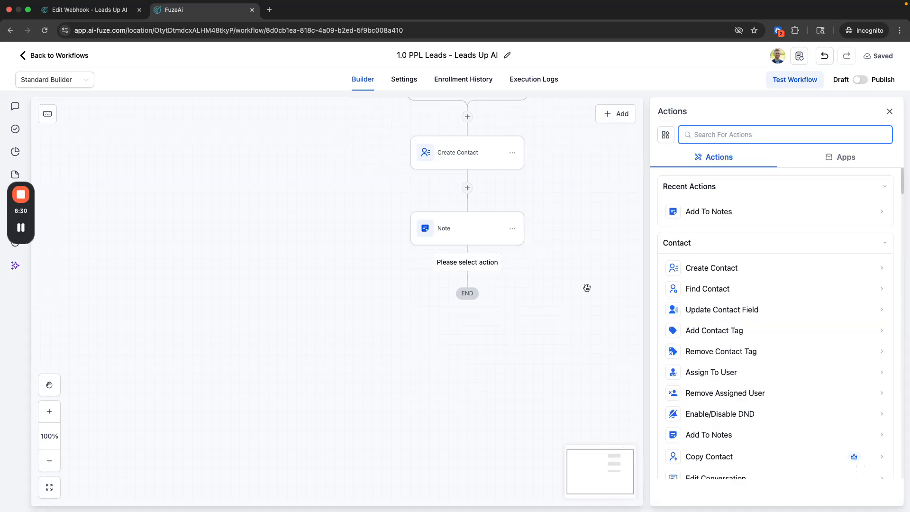
type("add")
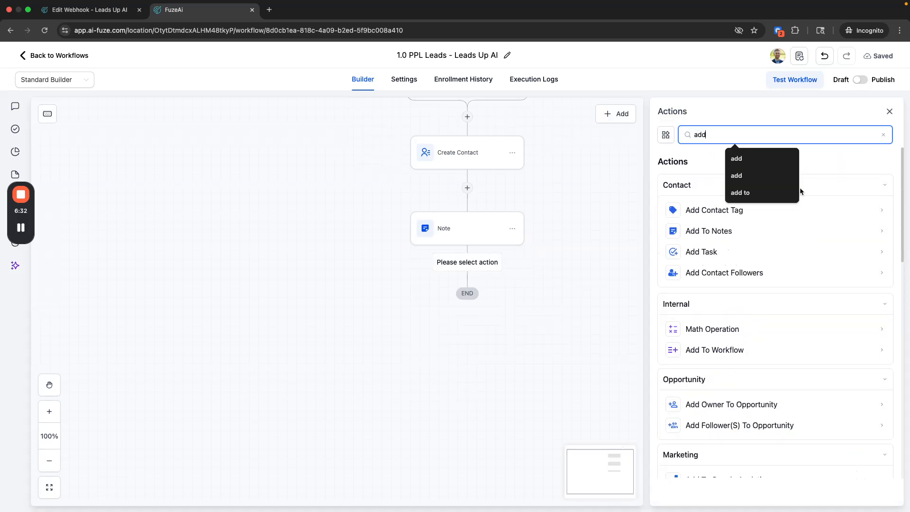
left_click(701, 209)
left_click(701, 209)
Create and assign the tag "ppl - luai", and save the action under the name "Add Tag: PPL - luai"
type("ppl -")
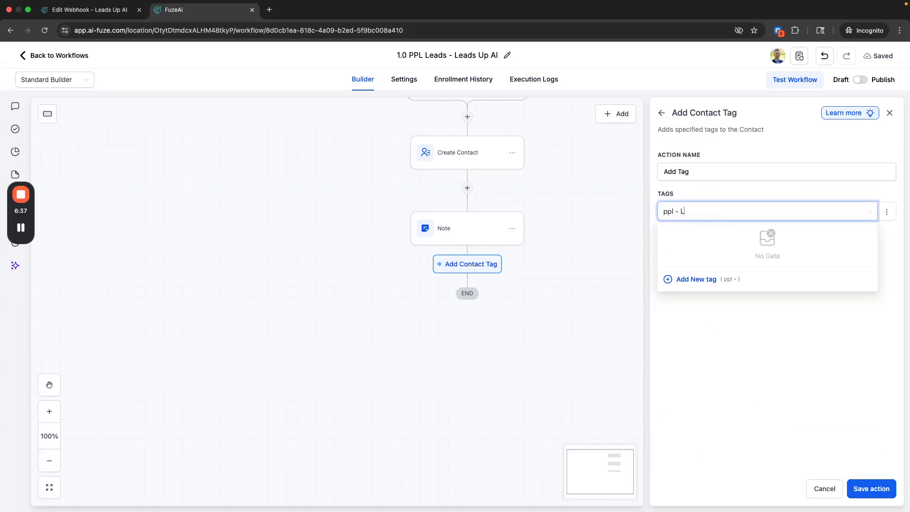
type(" LUAI")
left_click(699, 281)
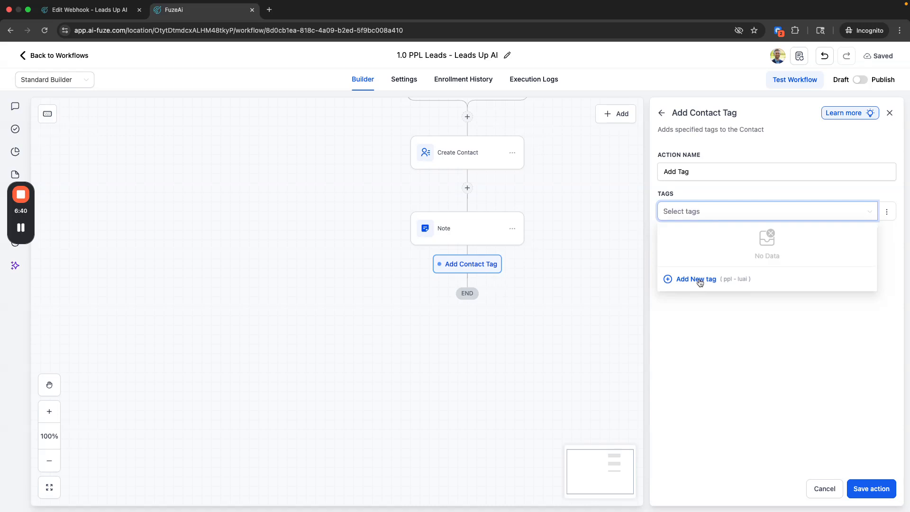
left_click(700, 171)
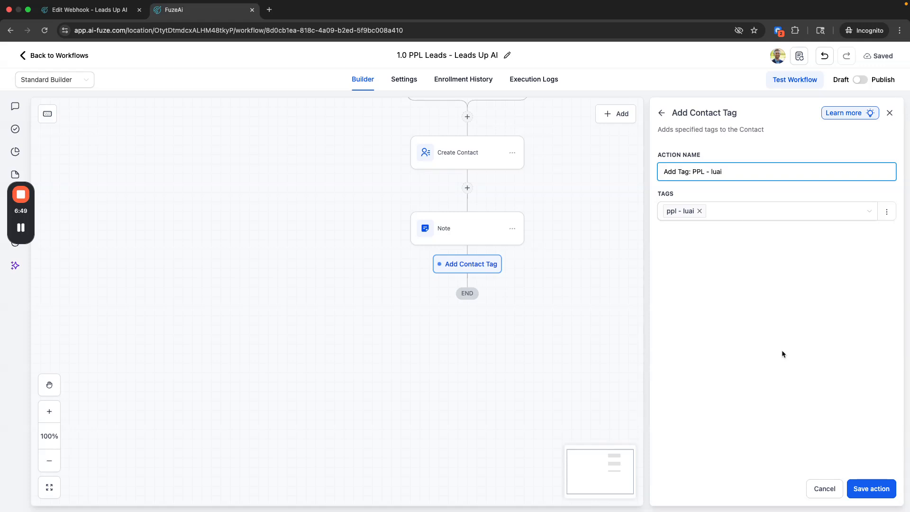
left_click(870, 489)
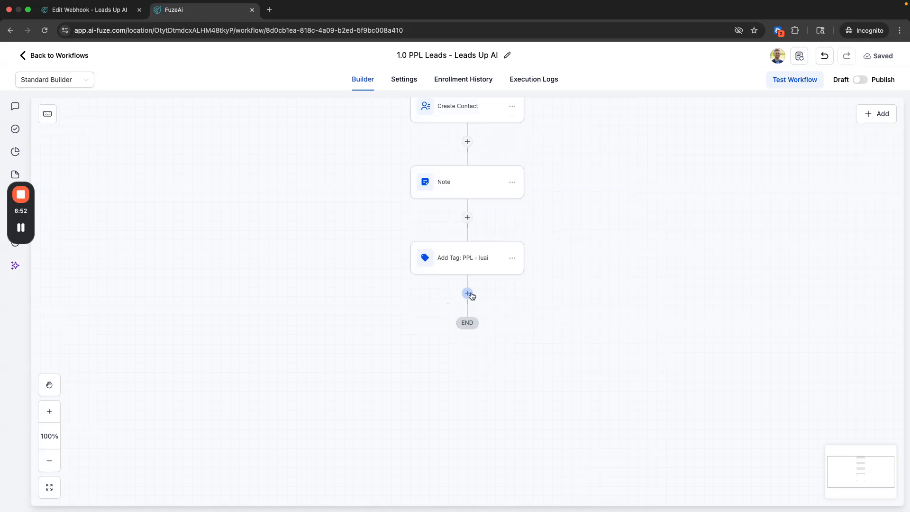
Insert a Create/Update Opportunity action after the tag action, using the Lead Pipeline and the Lead stage
left_click(468, 293)
type("create")
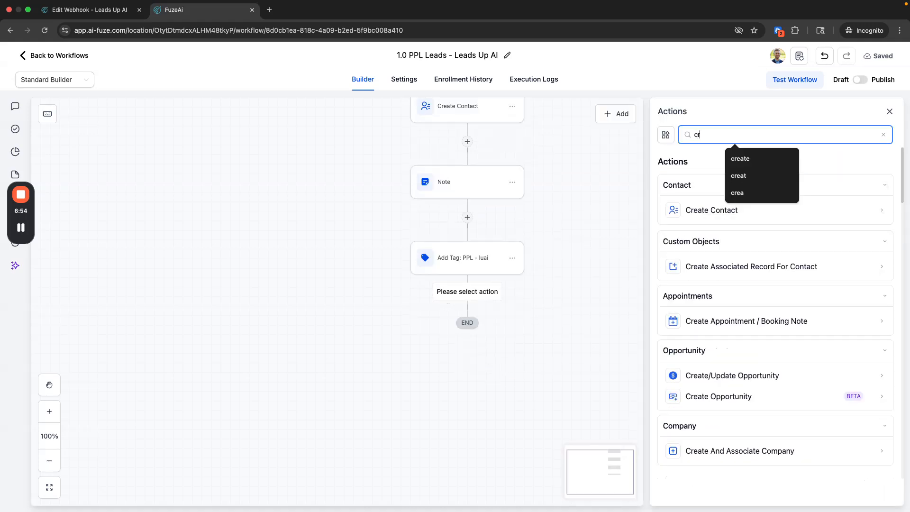
left_click(729, 376)
left_click(653, 266)
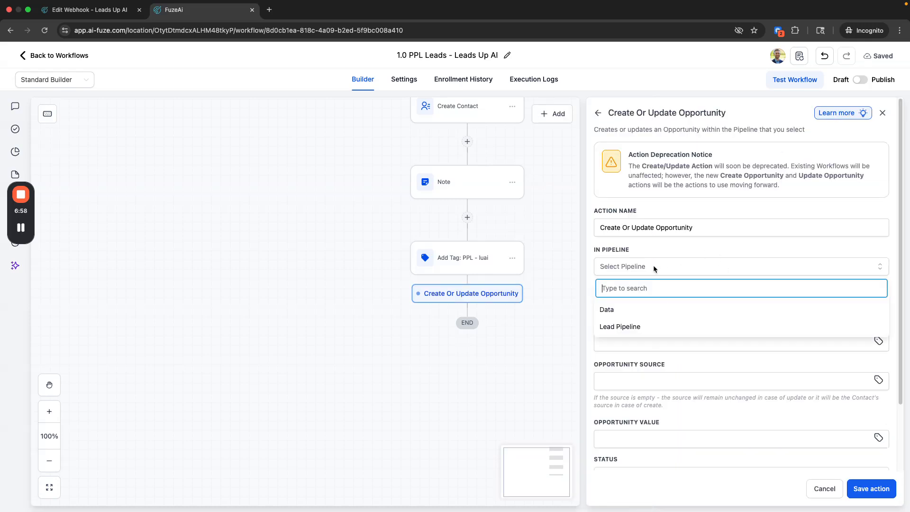
left_click(655, 323)
left_click(670, 305)
left_click(622, 348)
Set the opportunity name to {{contact.name}} - {{contact.full_address}} using the contact's custom values
scroll(695, 314, "down", 2)
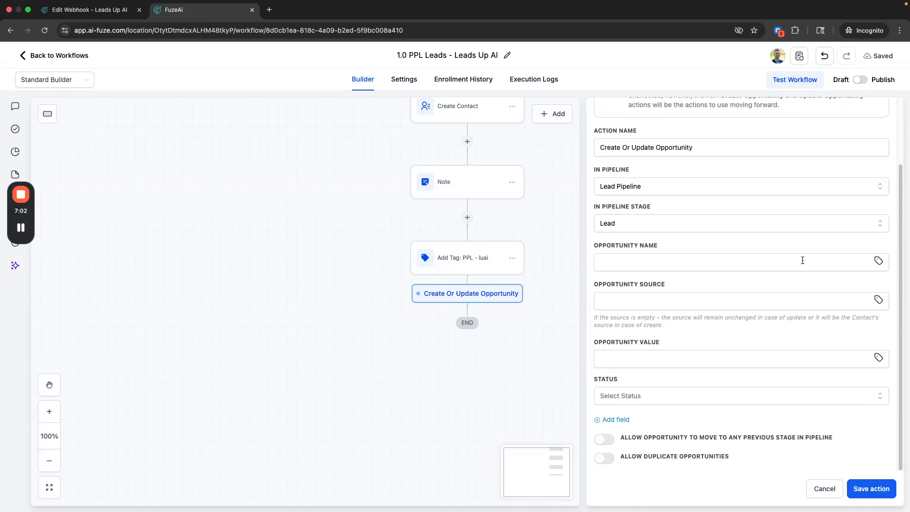
left_click(878, 261)
left_click(751, 341)
left_click(737, 328)
type("-")
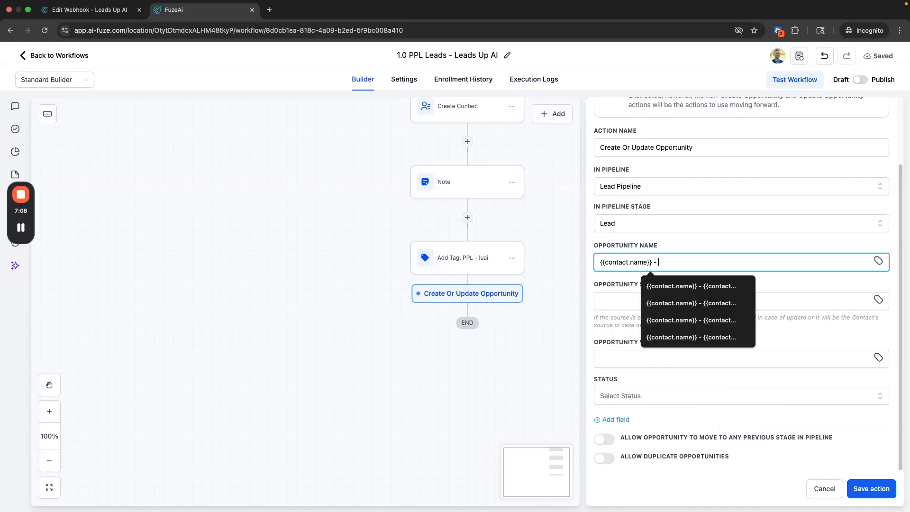
left_click(878, 261)
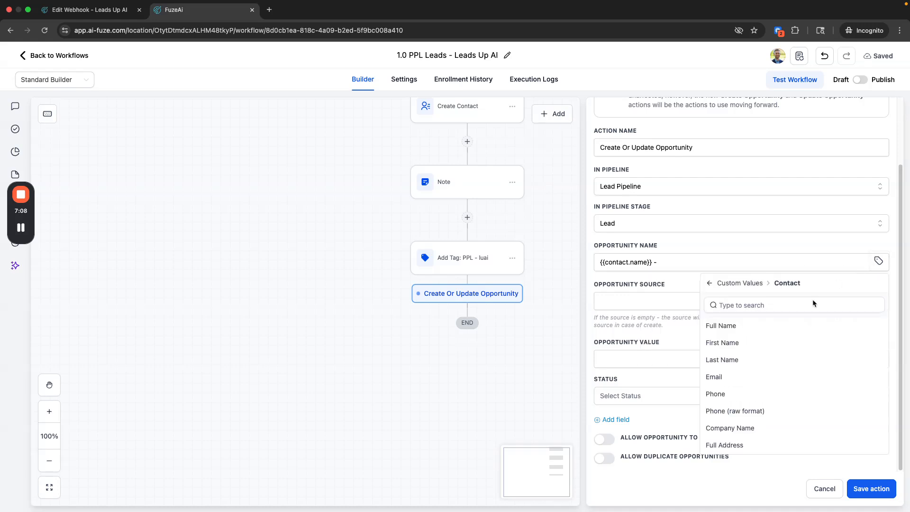
scroll(737, 412, "down", 2)
left_click(734, 393)
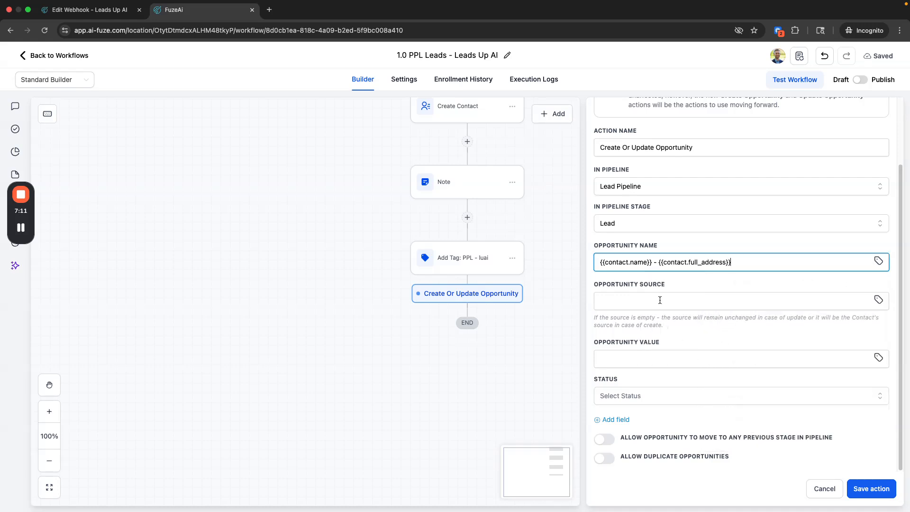
Set the opportunity source to "PPL - LUAI" and the status to open, and save the action
left_click(642, 304)
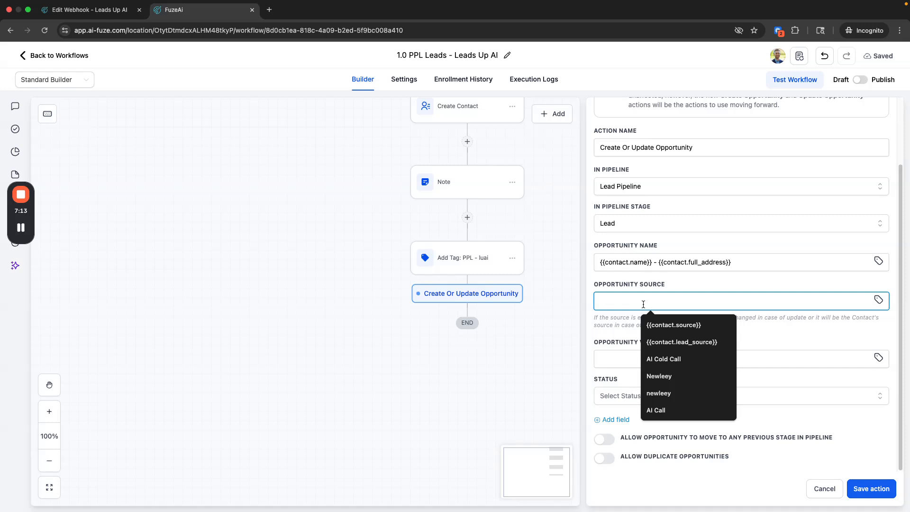
type("PPL - LUAI")
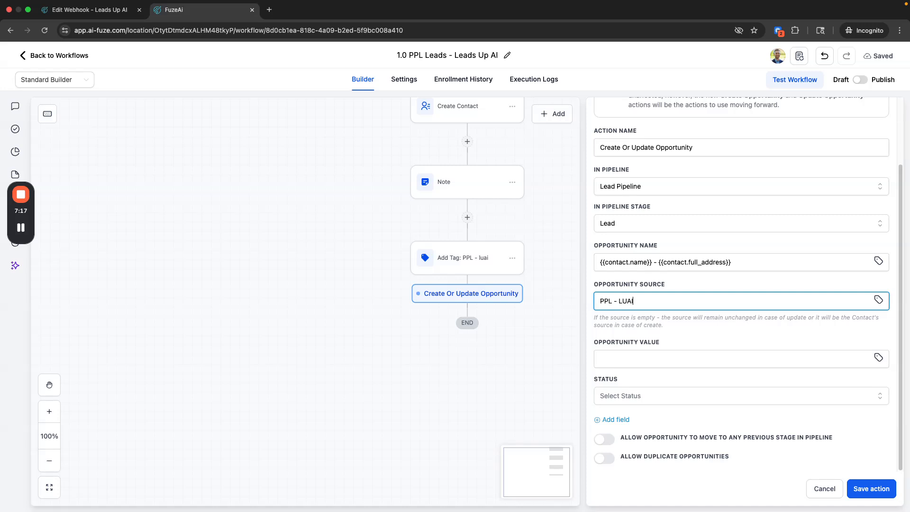
left_click(652, 396)
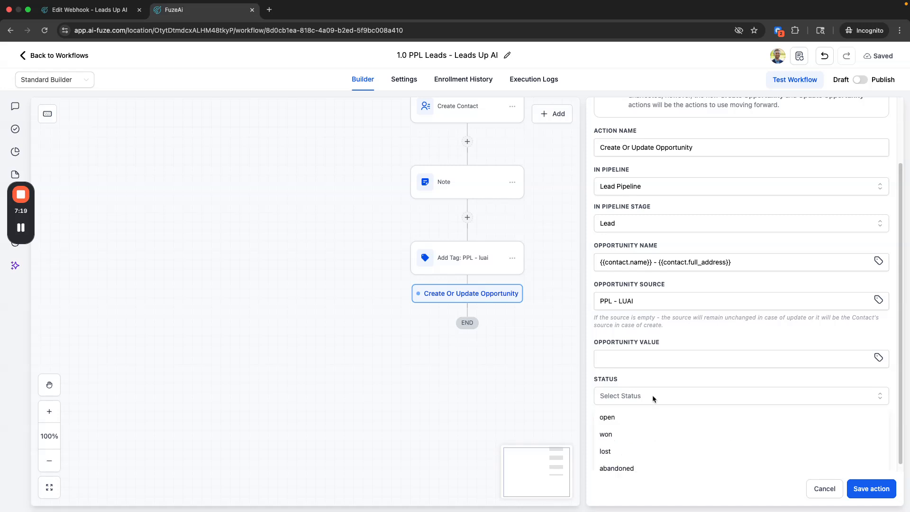
left_click(611, 418)
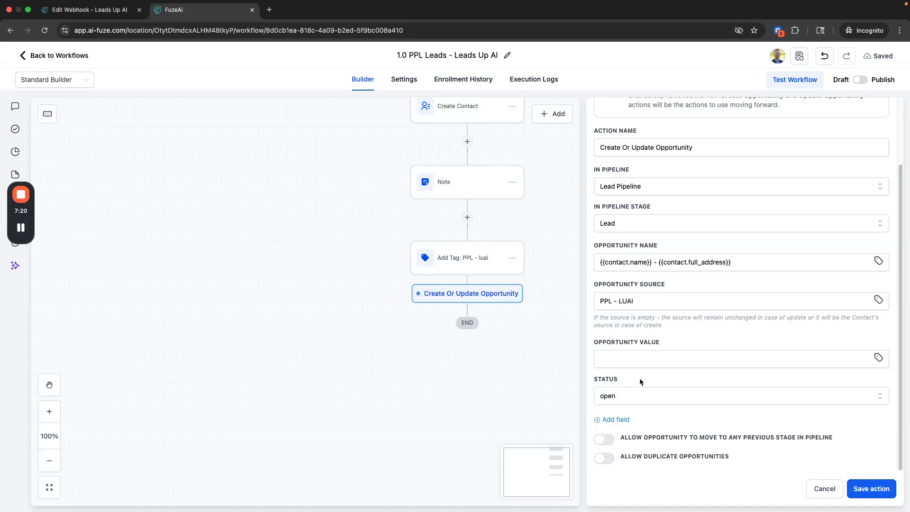
left_click(871, 488)
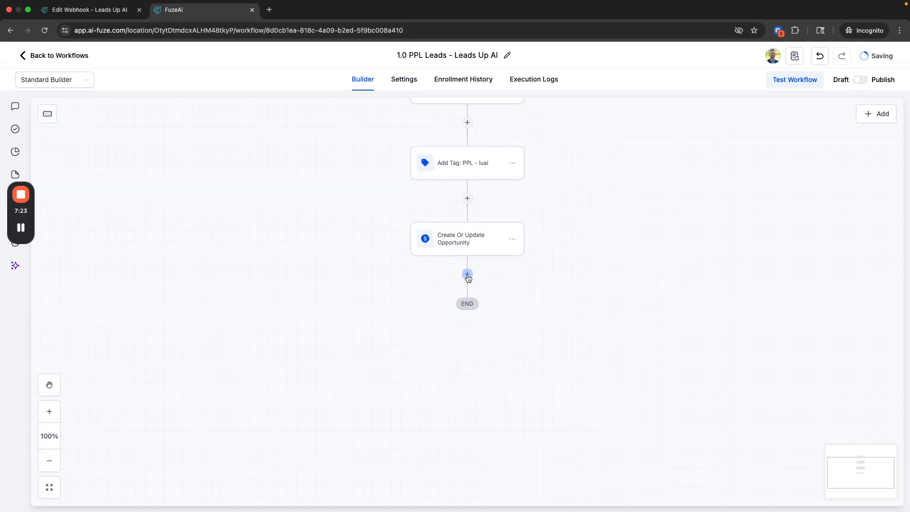
Insert a Send Internal Notification action after the Create Or Update Opportunity action, with Notification as its type
left_click(466, 273)
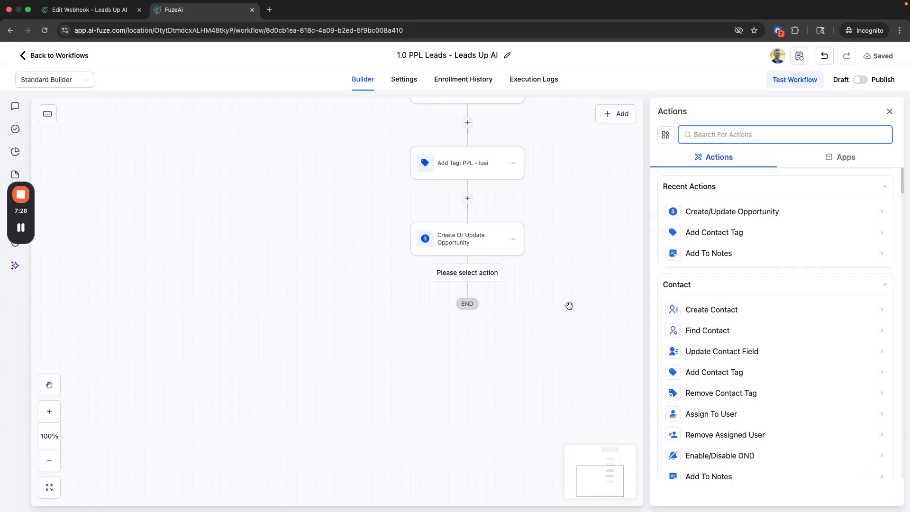
type("in")
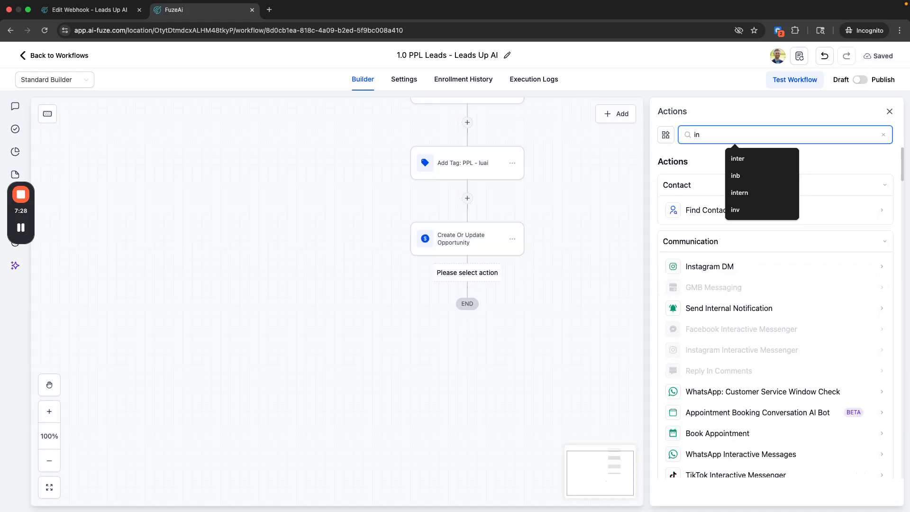
left_click(762, 308)
left_click(721, 212)
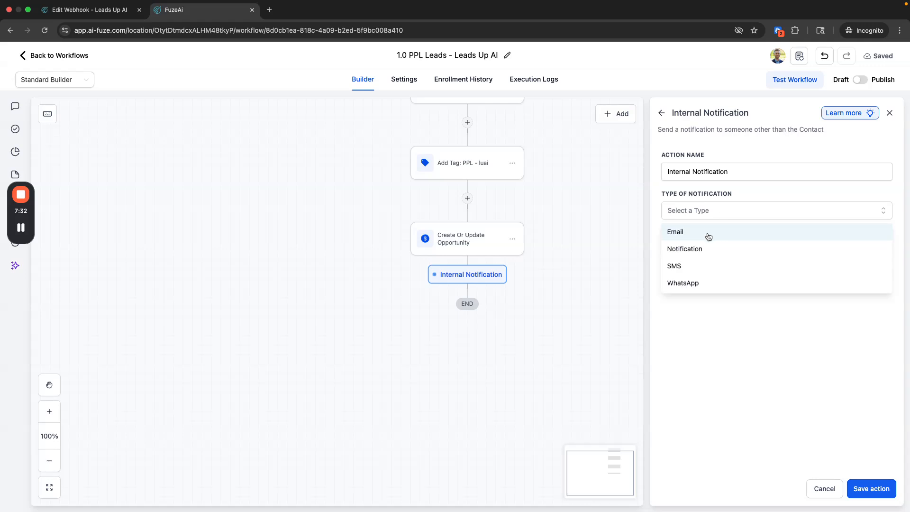
left_click(700, 250)
Title the notification "New Lead - {{contact.name}}" and paste the copied address and webhook lead details as its message
left_click(676, 252)
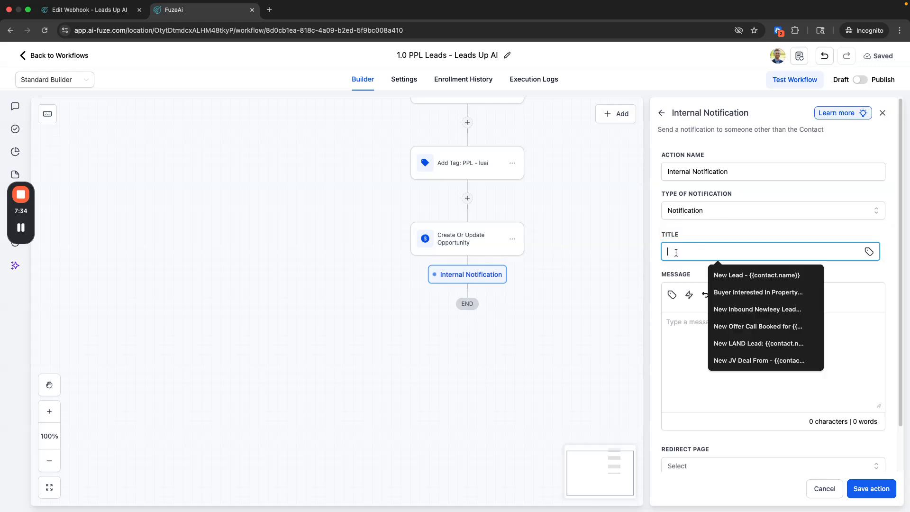
left_click(719, 274)
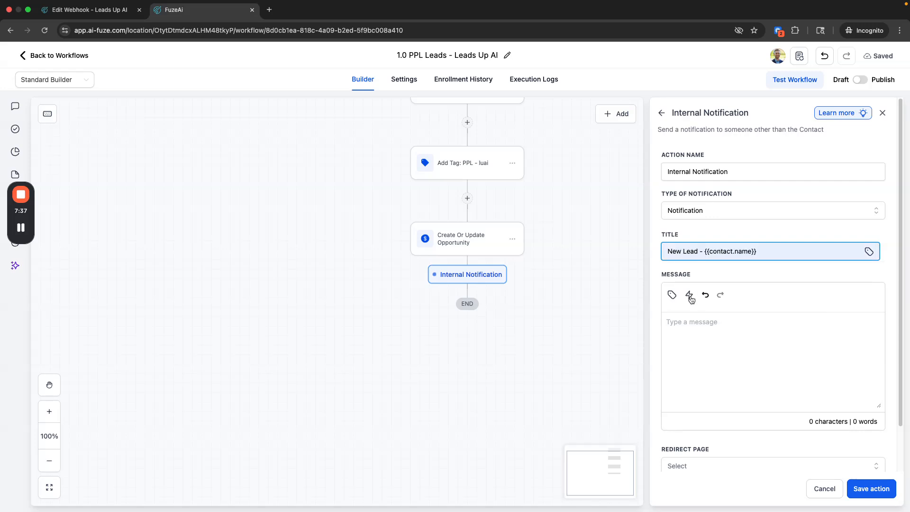
left_click(705, 324)
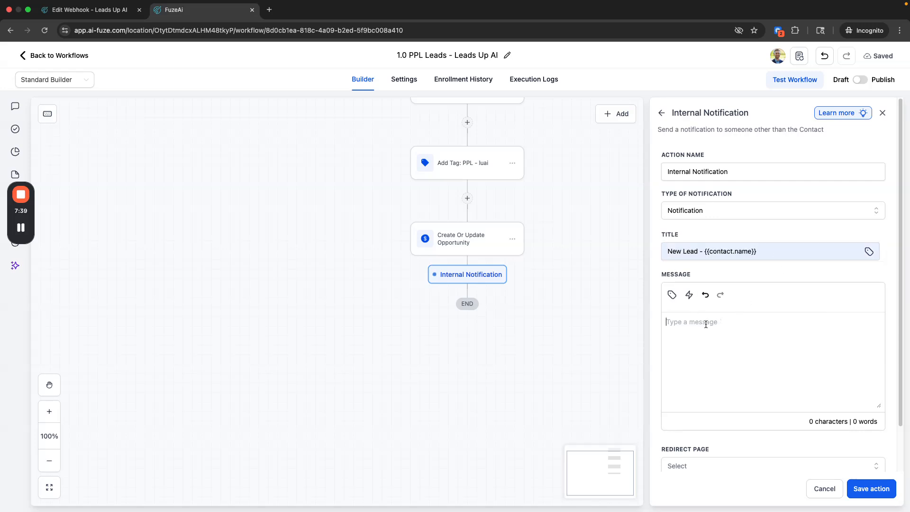
key("cmd+v")
scroll(701, 341, "up", 3)
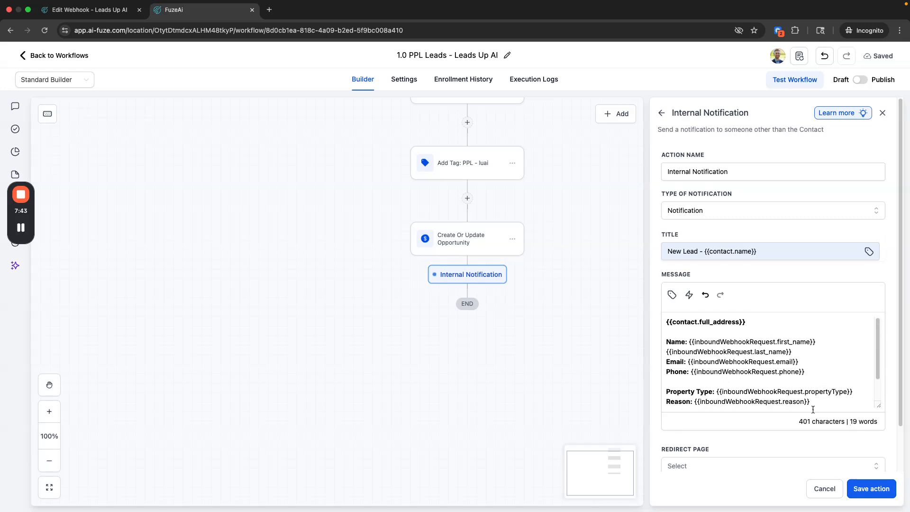
Set the notification's redirect page to Contact and its recipient to User assigned to the Contact, and save the action
left_click(871, 488)
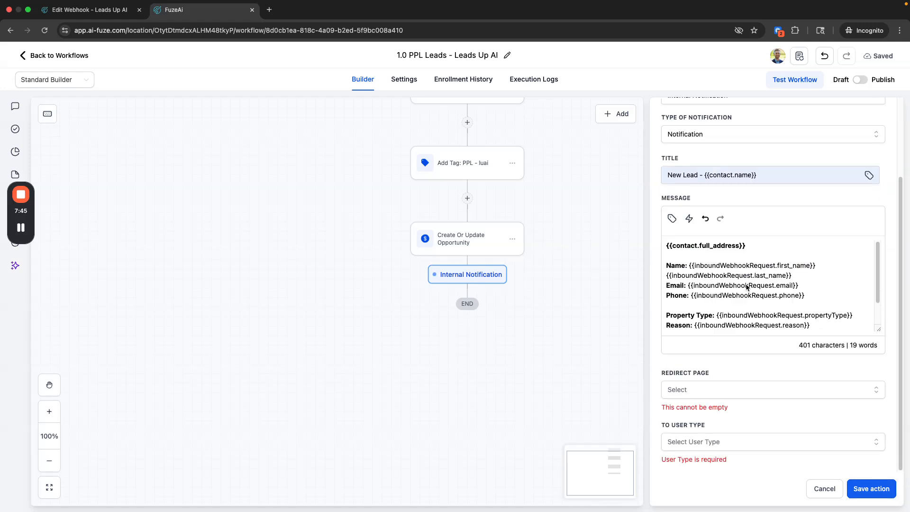
left_click(710, 388)
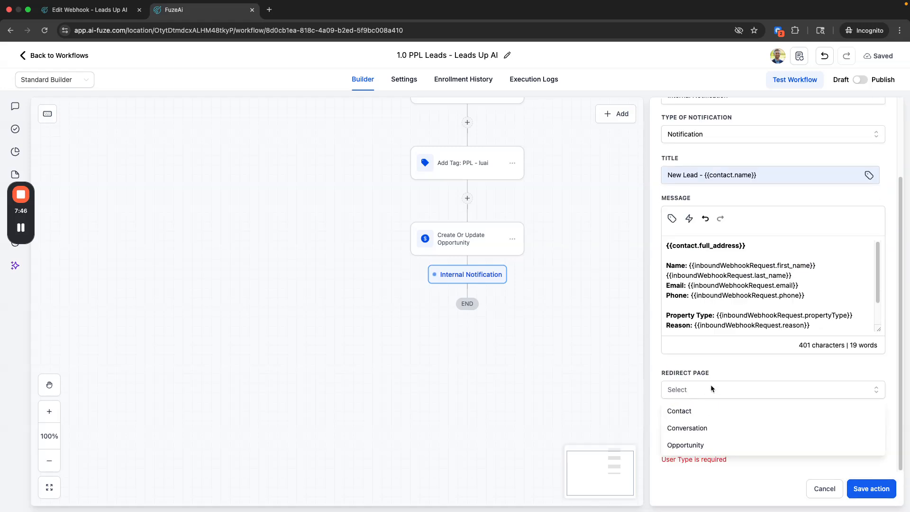
left_click(701, 414)
left_click(721, 443)
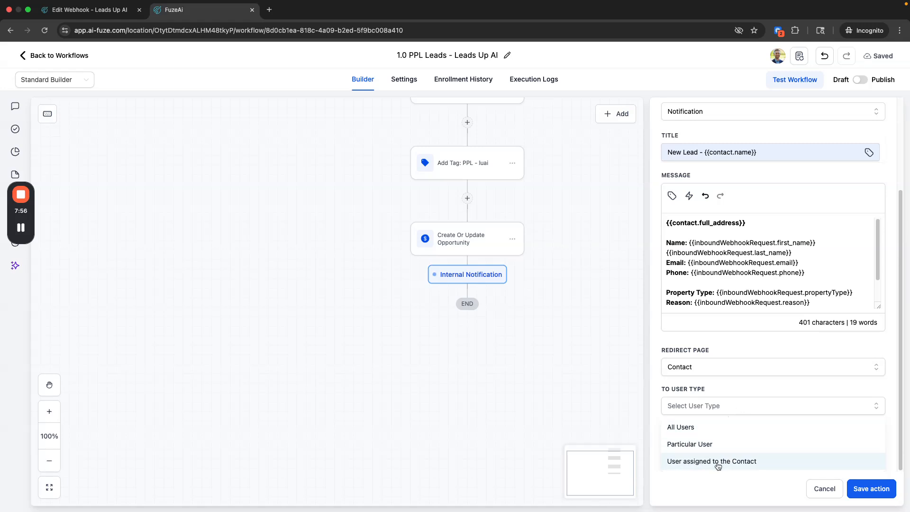
left_click(718, 461)
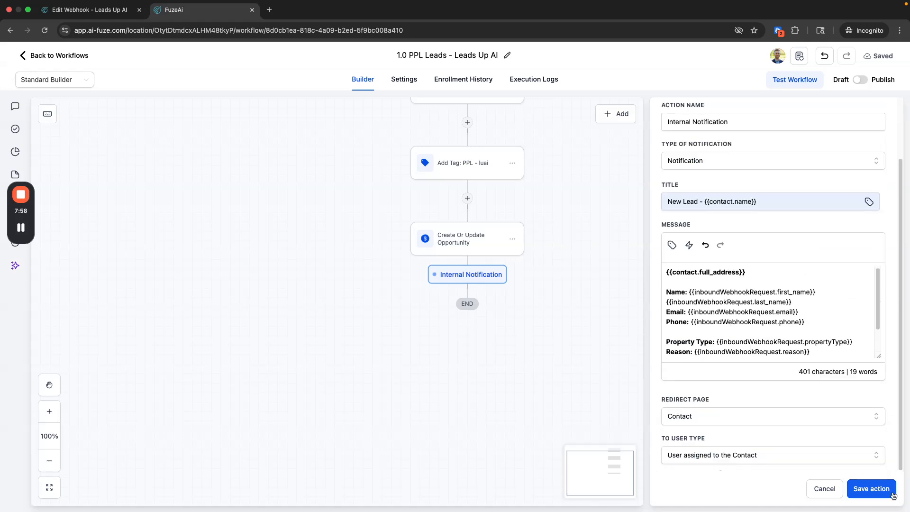
left_click(870, 488)
Insert an Assign To User action between the Note and Add Tag actions, choose the first listed user, and save it
scroll(530, 272, "up", 8)
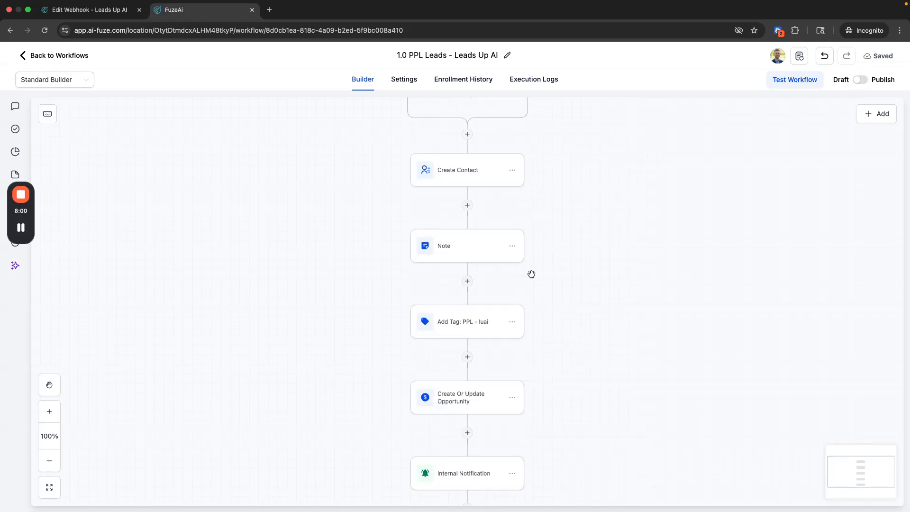
left_click(467, 324)
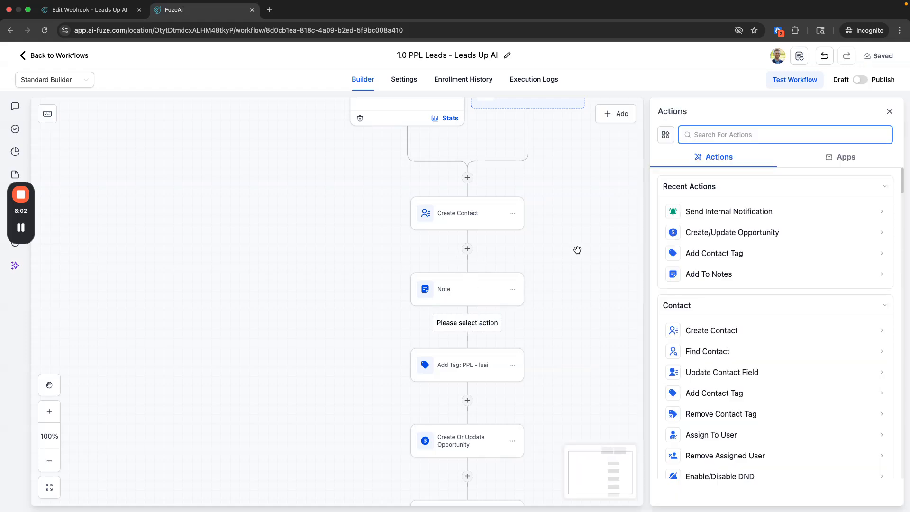
type("ass")
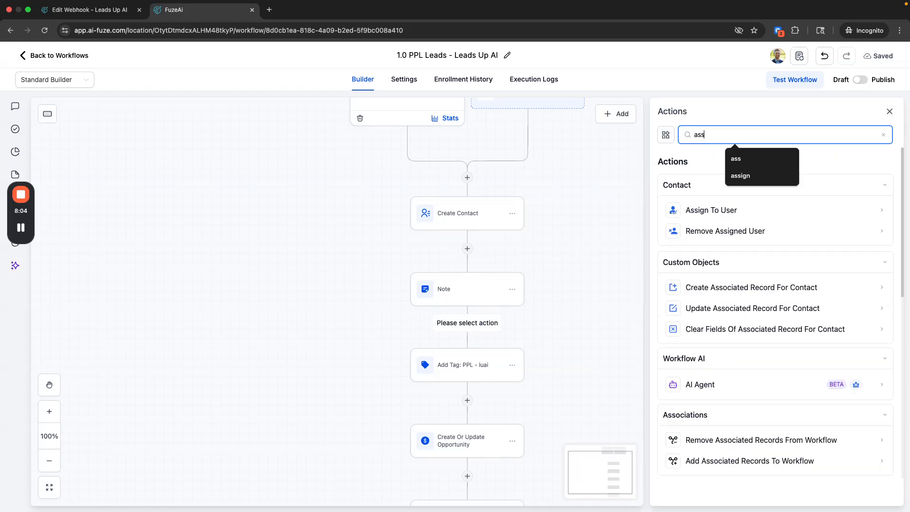
left_click(698, 209)
left_click(692, 222)
left_click(704, 246)
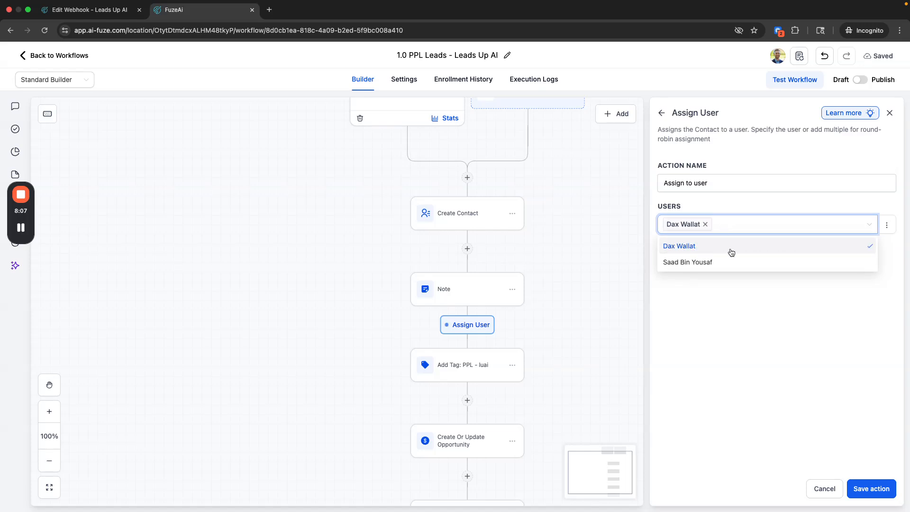
left_click(870, 489)
Add a second Send Internal Notification action at the workflow's end, with type SMS and Assigned User as the recipient
scroll(370, 339, "down", 6)
left_click(467, 320)
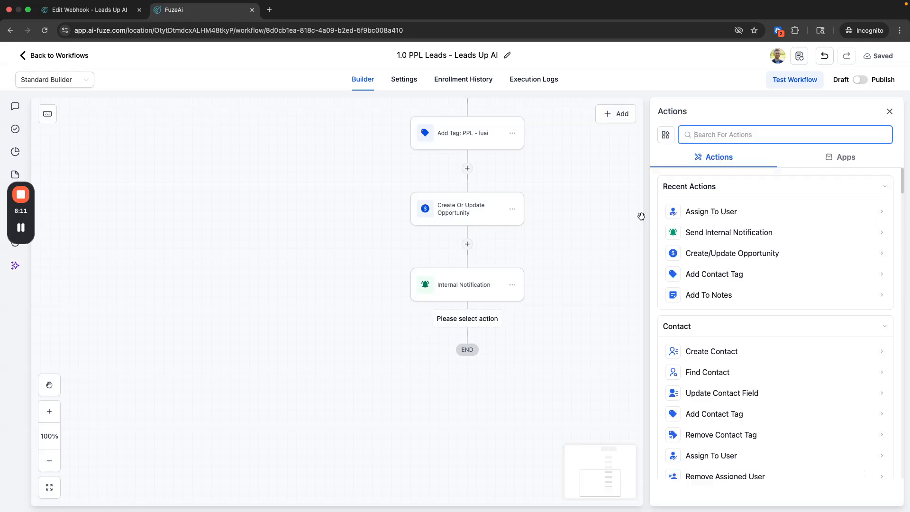
left_click(732, 231)
left_click(699, 212)
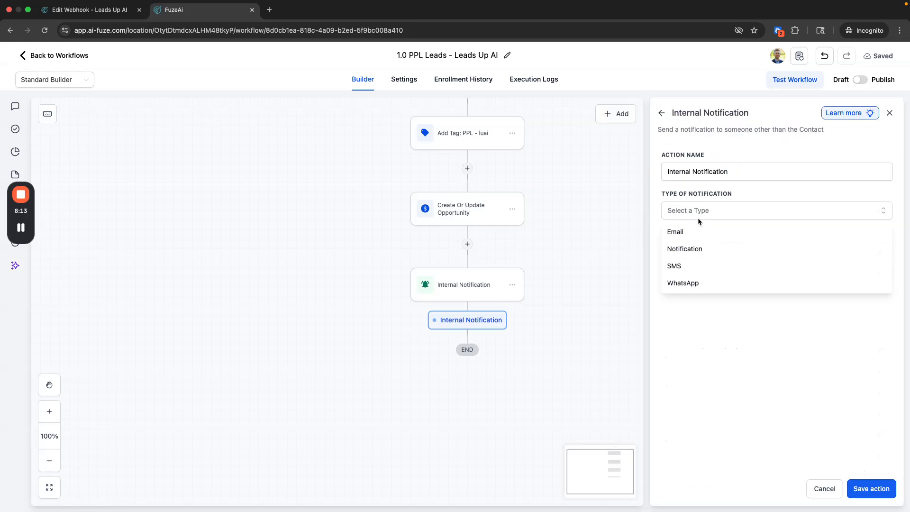
left_click(685, 266)
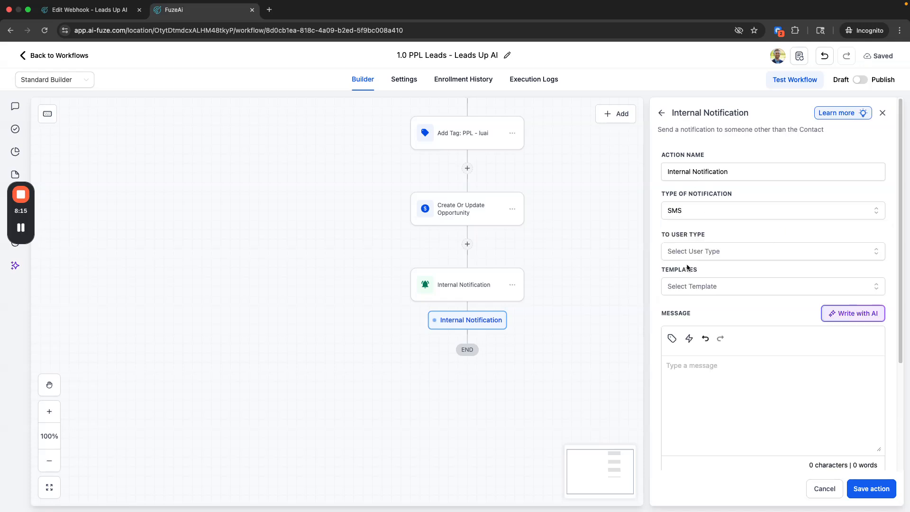
left_click(716, 253)
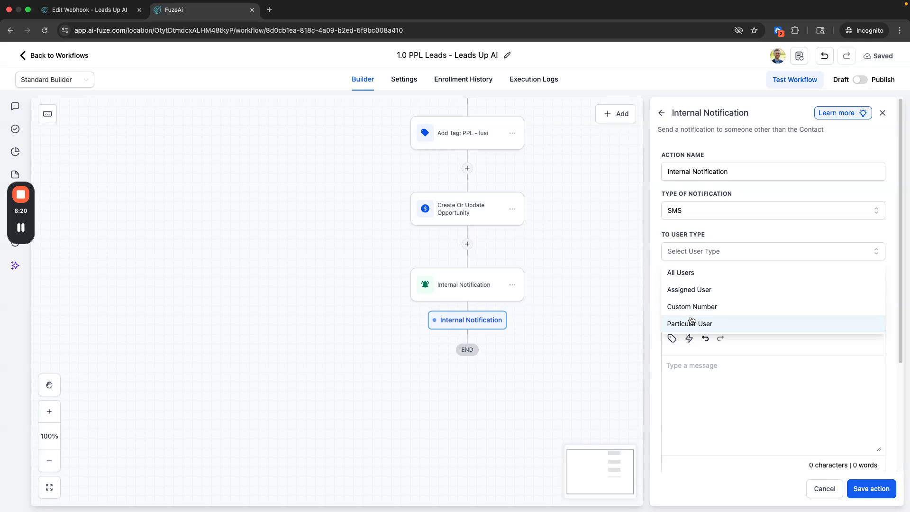
left_click(696, 308)
left_click(714, 252)
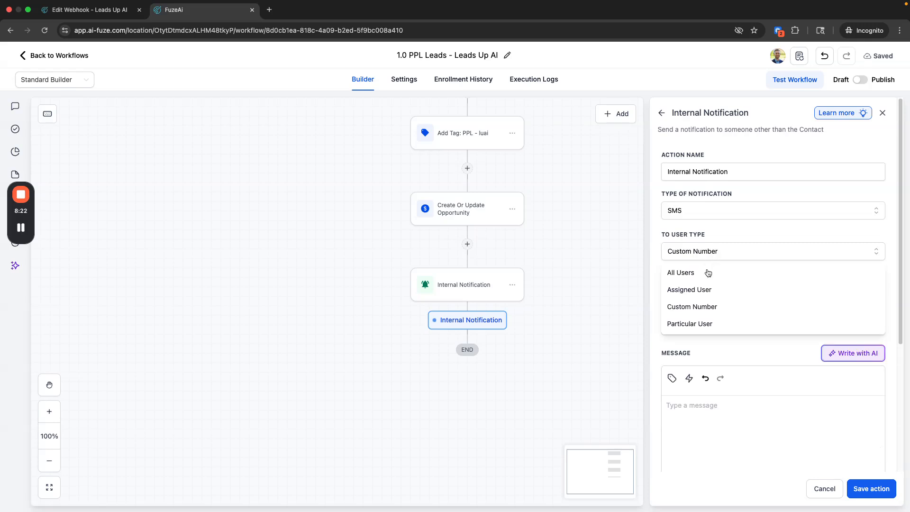
left_click(702, 290)
Paste the copied address and webhook lead details into the SMS message, review the text, and save the action
scroll(700, 337, "down", 3)
left_click(690, 221)
key("super+v")
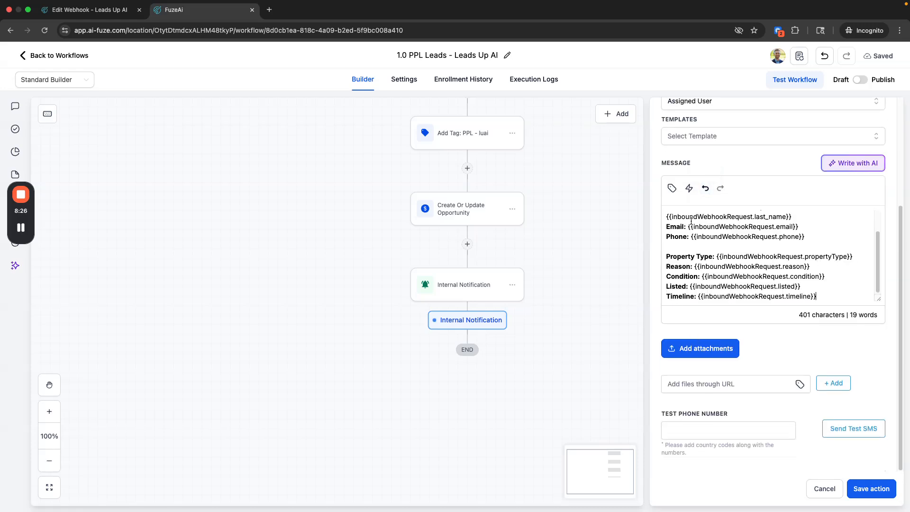
scroll(711, 259, "up", 2)
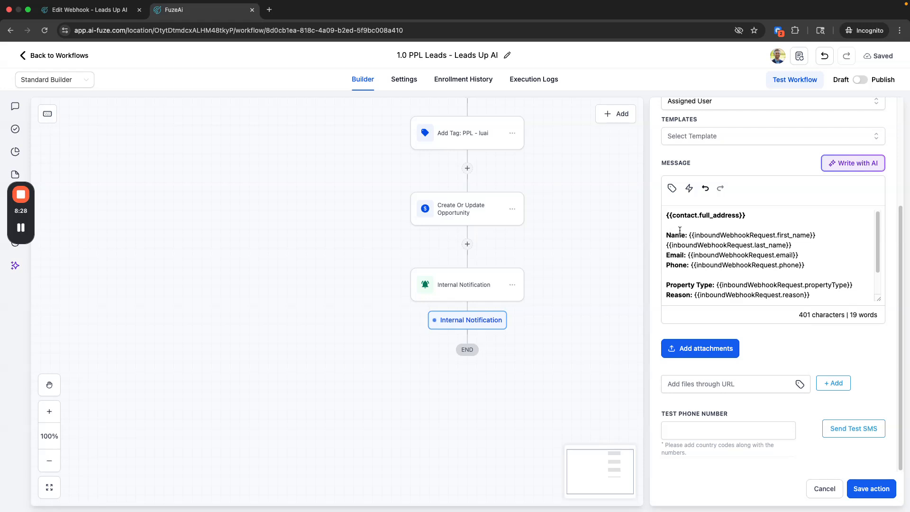
scroll(718, 261, "down", 2)
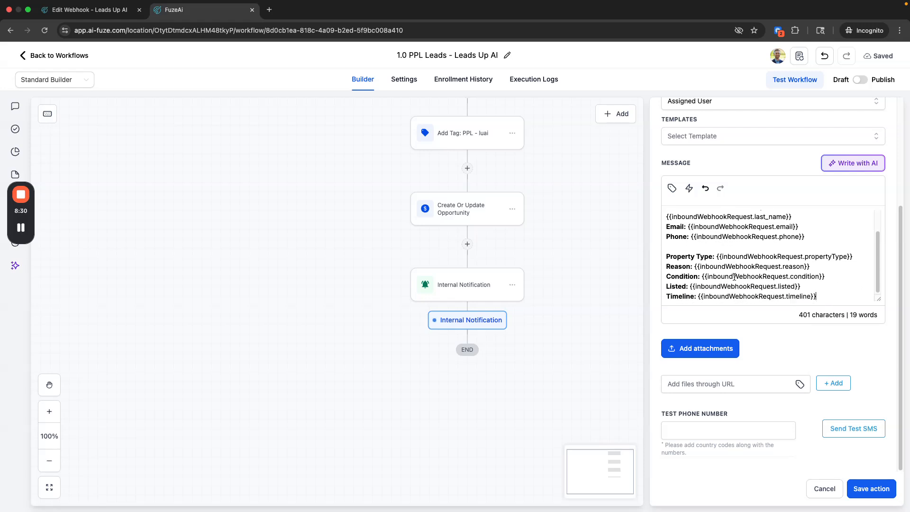
left_click(875, 489)
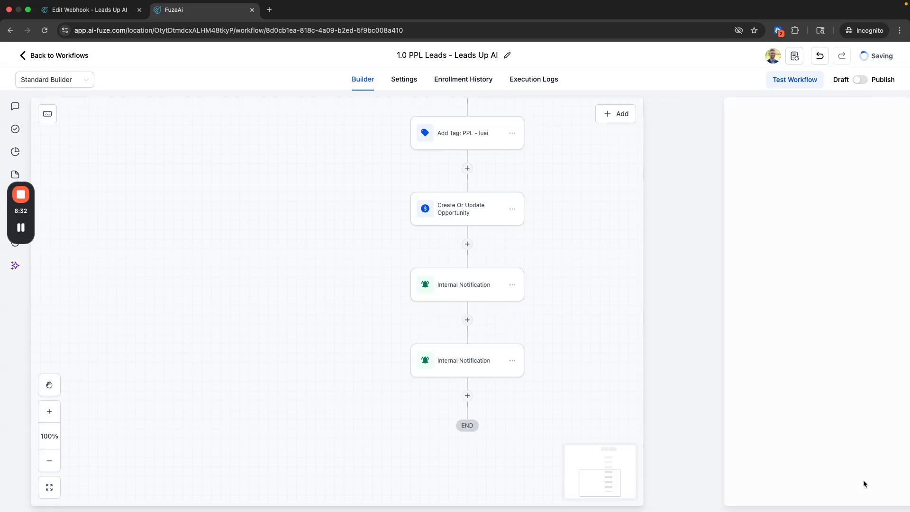
Append an Add To Workflow action after the SMS notification, targeting the first "1.0 New Lead (Assign User)" workflow, and save it
scroll(341, 301, "down", 3)
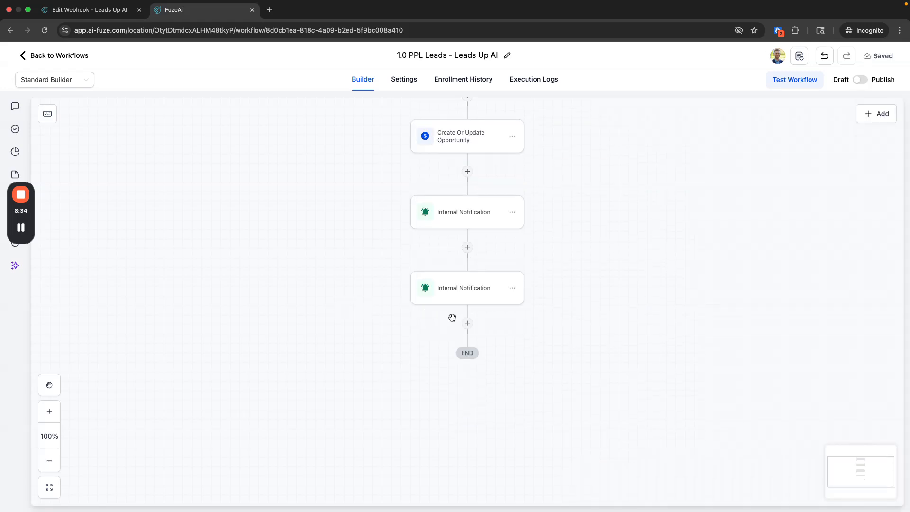
left_click(467, 322)
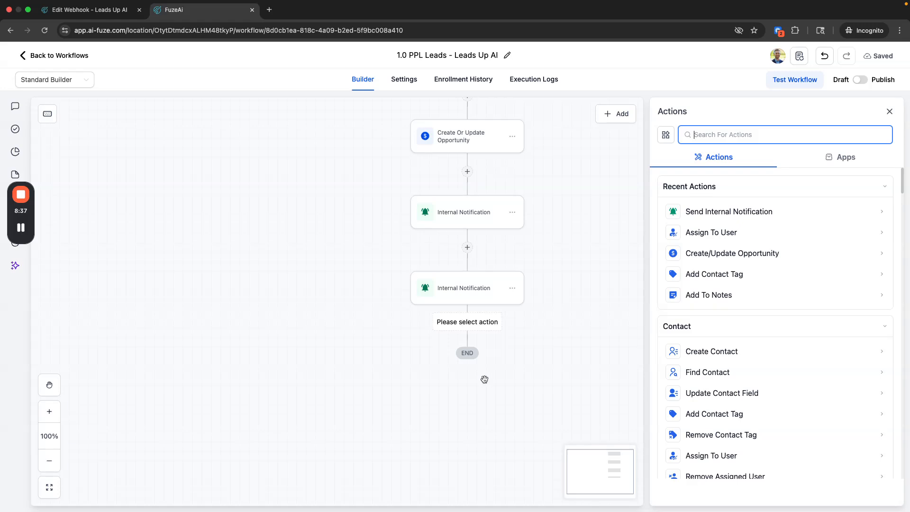
type("add")
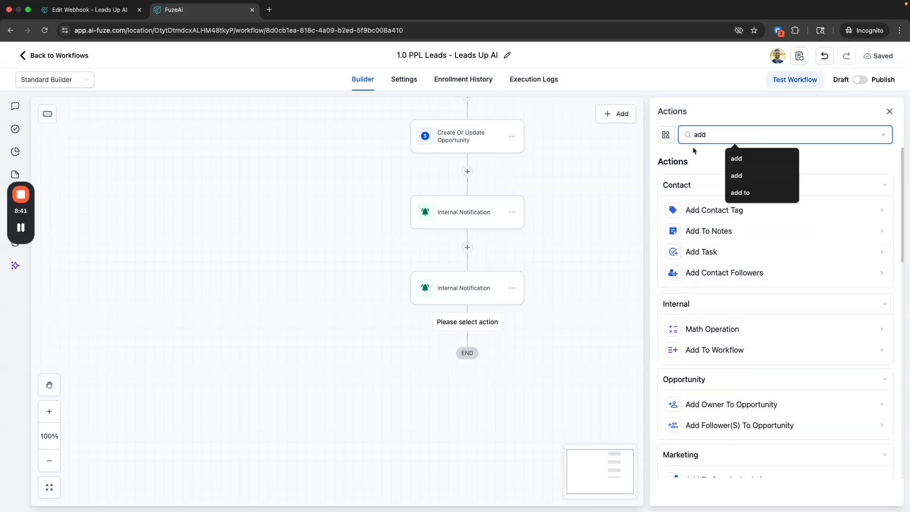
left_click(716, 350)
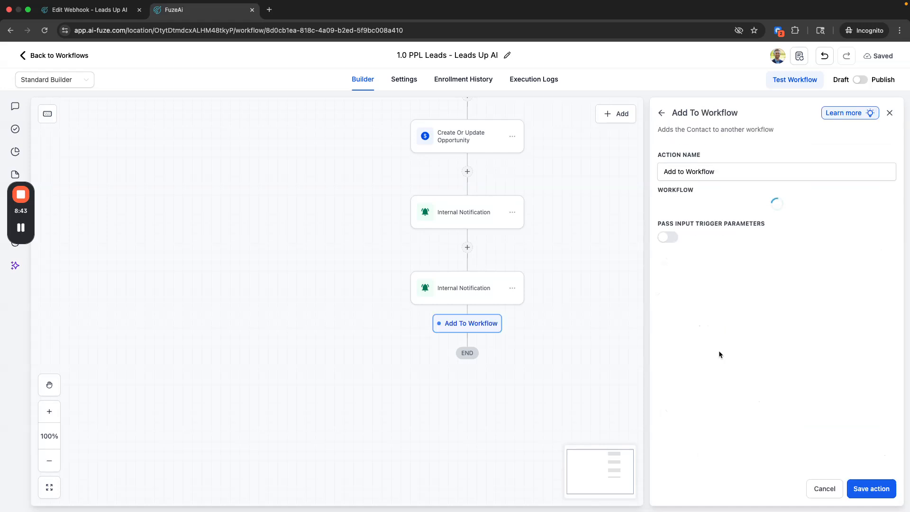
left_click(705, 209)
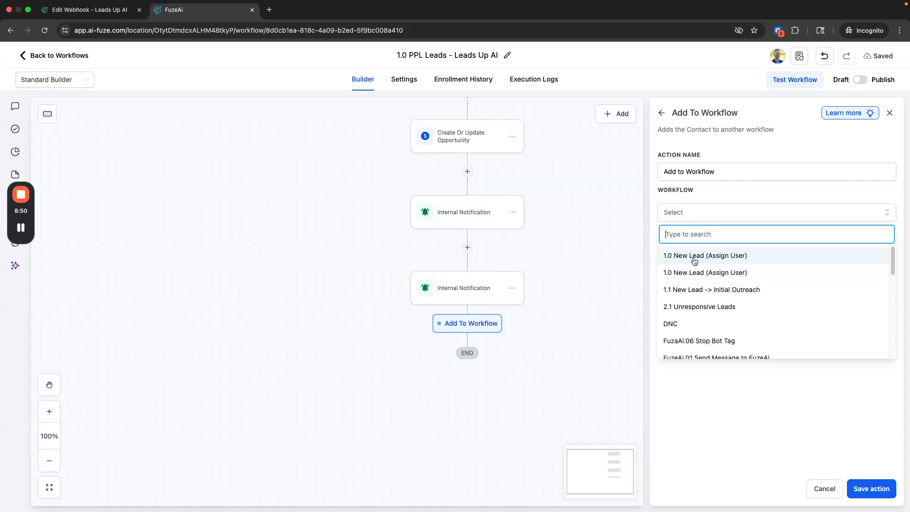
left_click(738, 402)
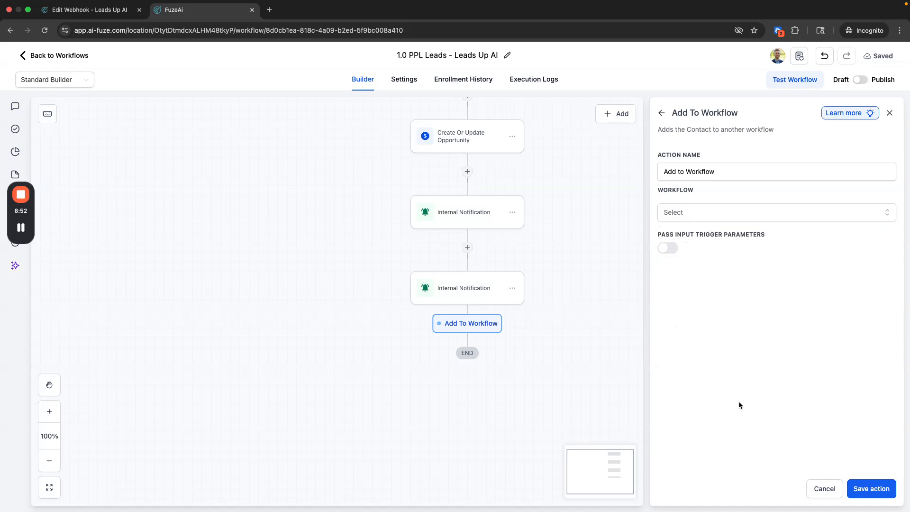
left_click(709, 217)
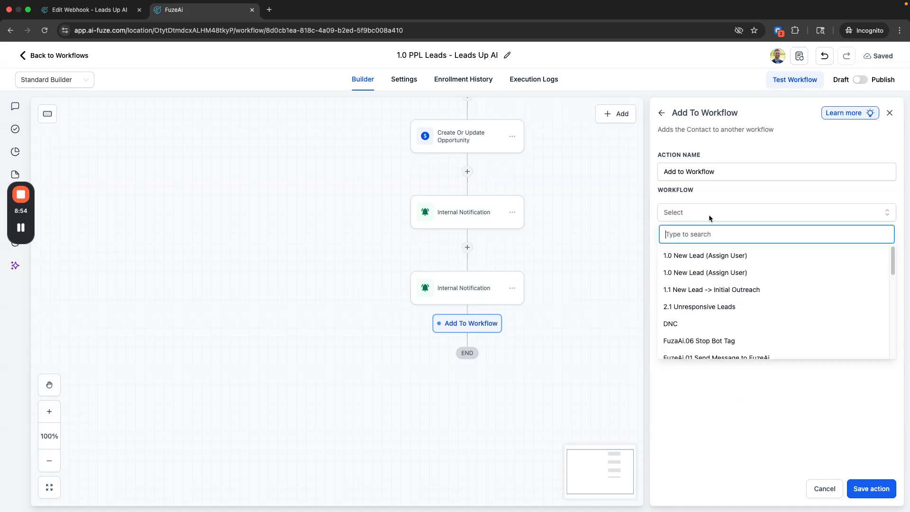
left_click(695, 250)
left_click(865, 485)
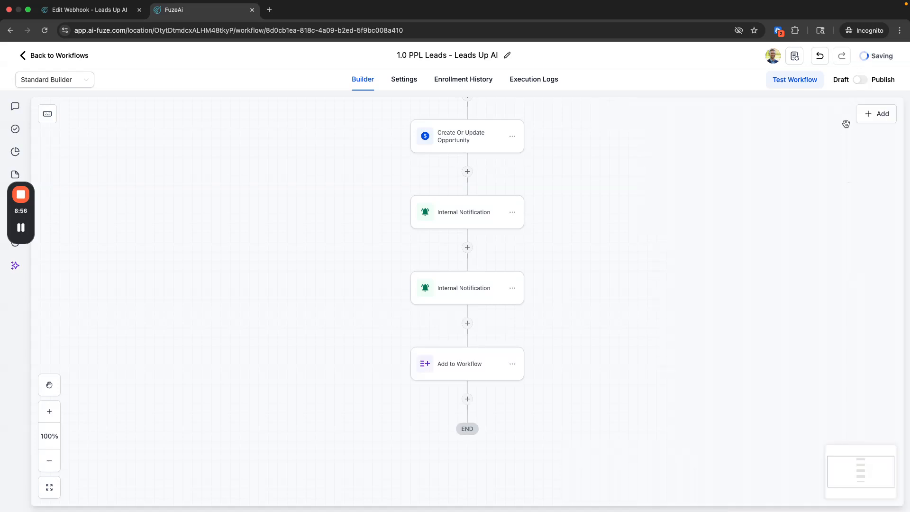
Publish and save the workflow, and check its Enrollment History and Execution Logs before returning to the builder
left_click(861, 79)
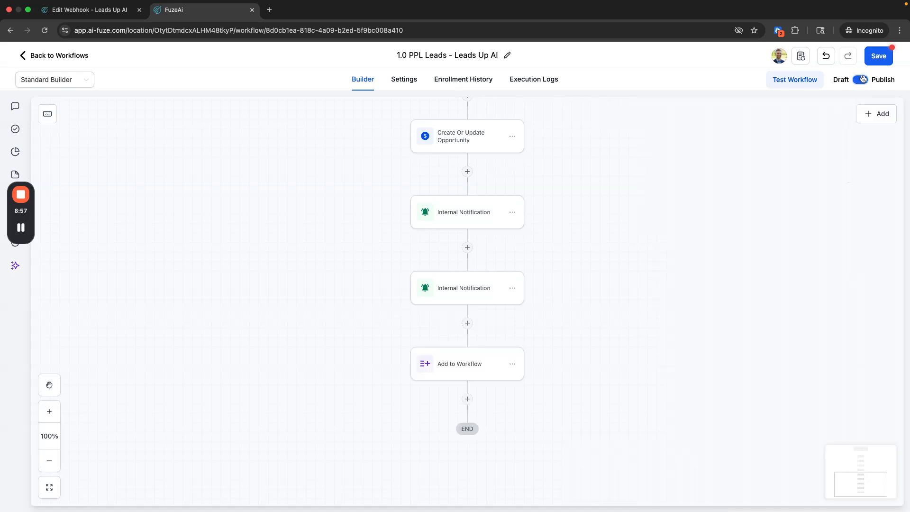
left_click(877, 56)
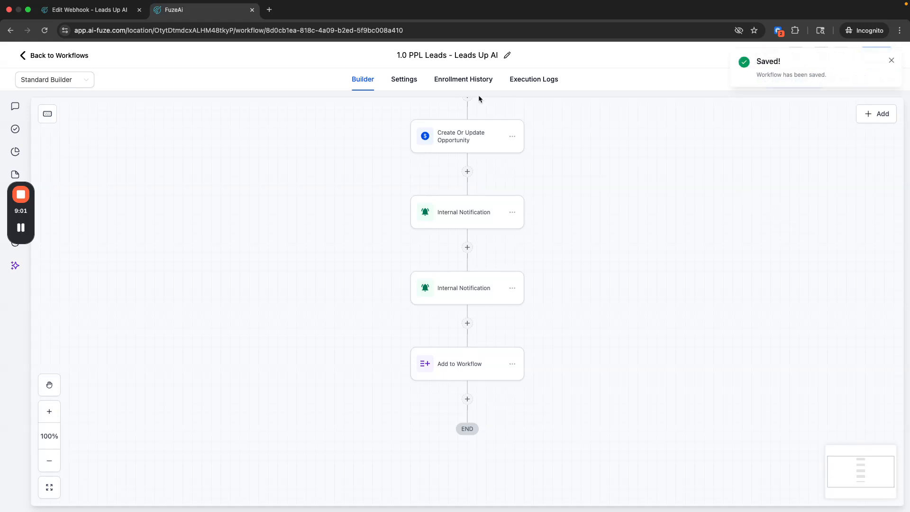
left_click(467, 80)
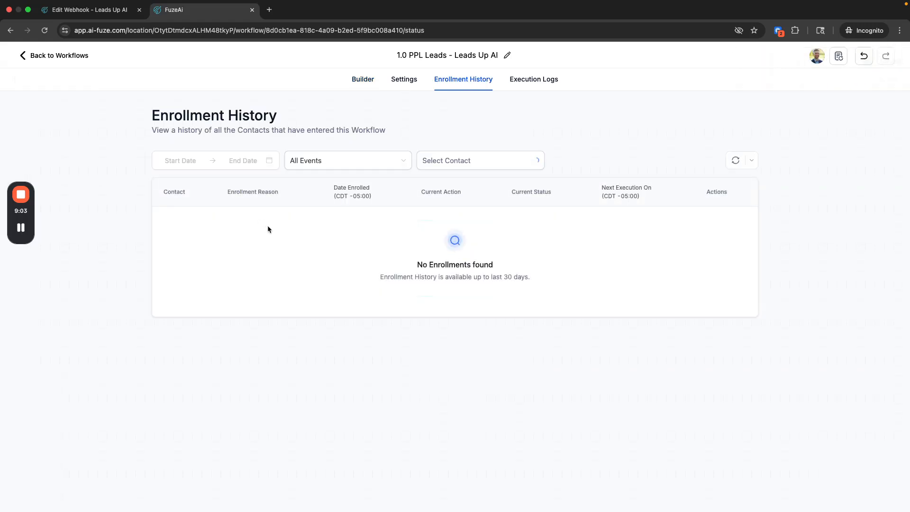
left_click(526, 82)
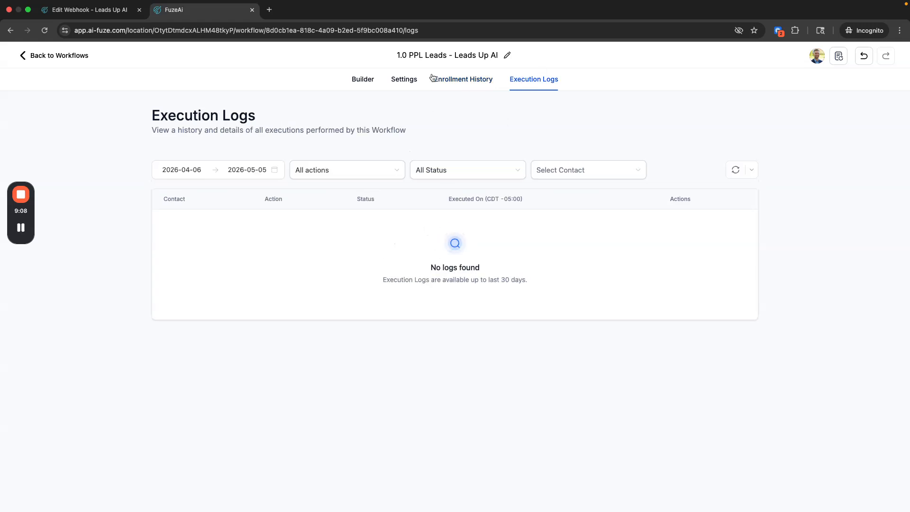
left_click(363, 79)
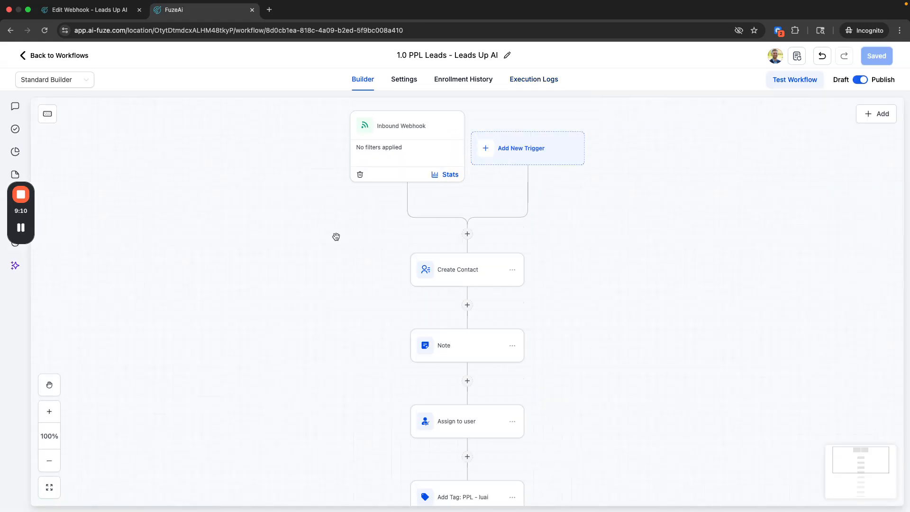